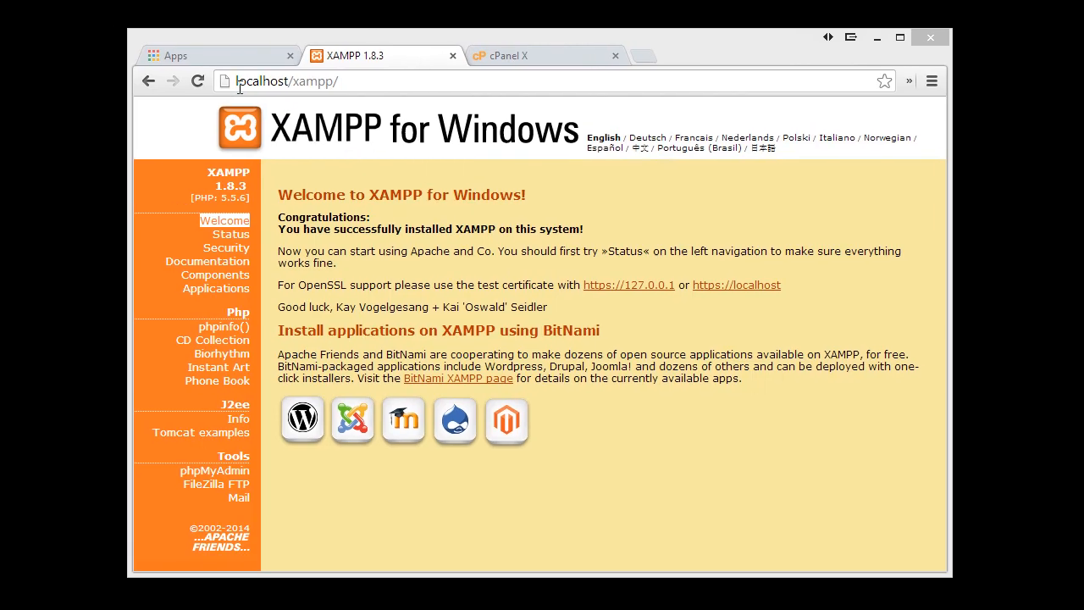
Highlight the localhost and xampp/ parts of the localhost/xampp address in turn
{"action": "left_click", "coordinate": [225, 78]}
{"action": "left_click_drag", "start_coordinate": [265, 83], "coordinate": [318, 83]}
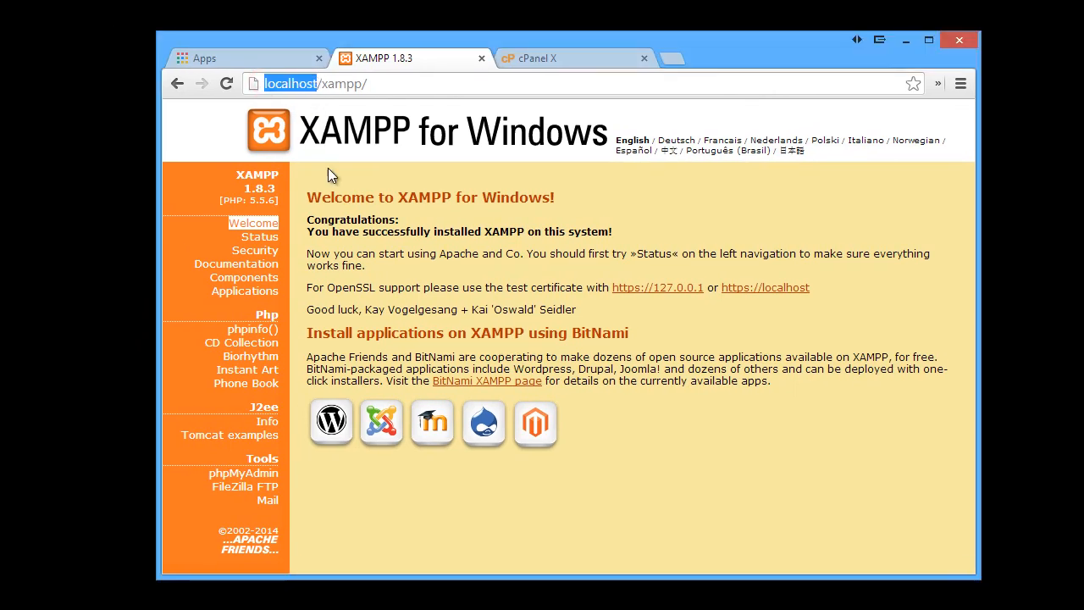
{"action": "left_click", "coordinate": [319, 83]}
{"action": "left_click_drag", "start_coordinate": [322, 83], "coordinate": [371, 83]}
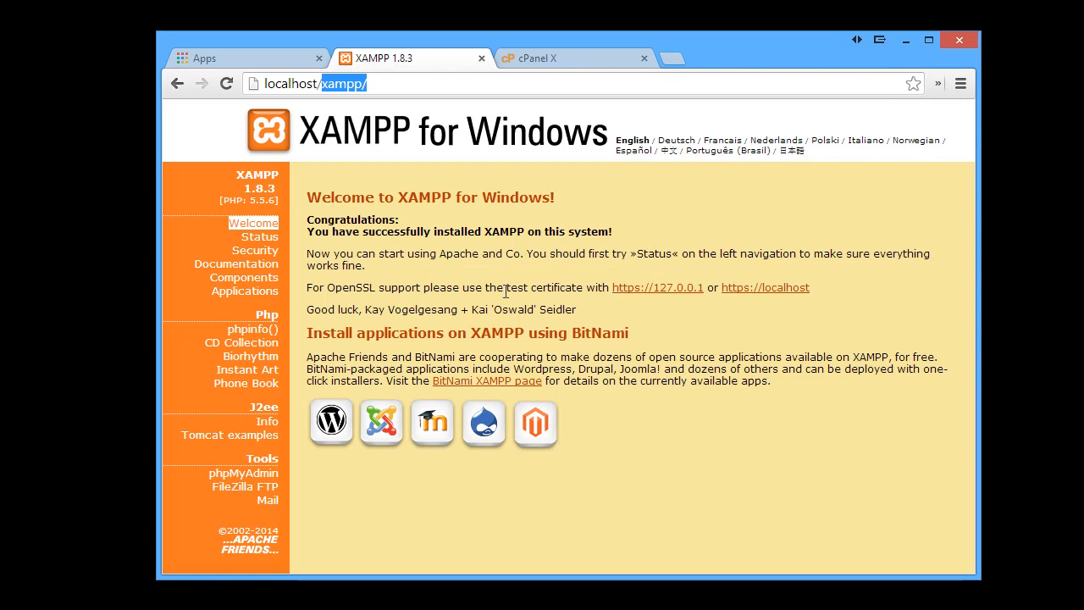
{"action": "left_click", "coordinate": [673, 424]}
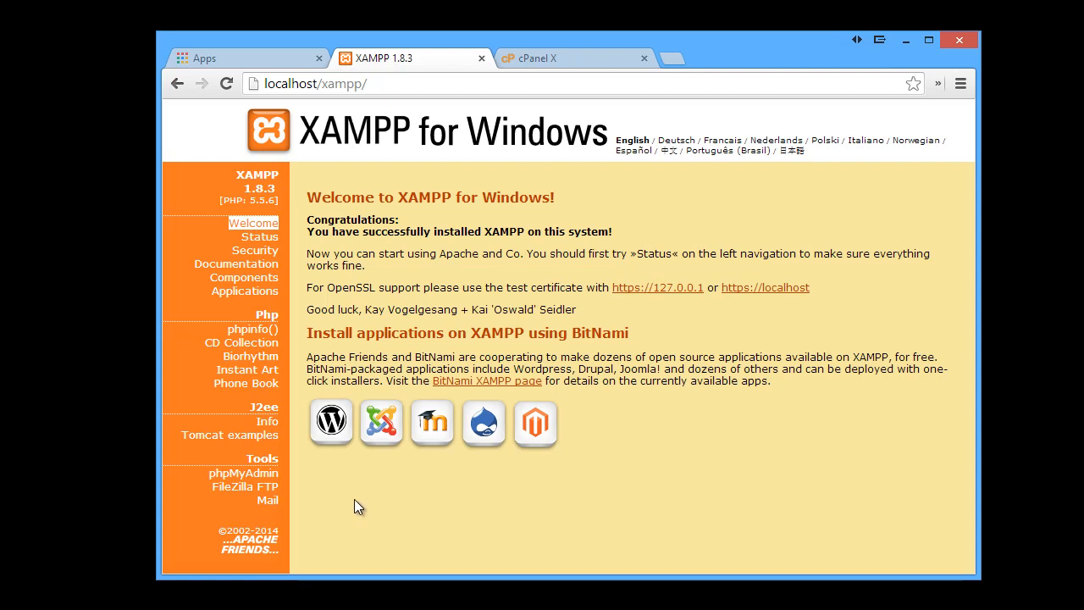
Open phpMyAdmin from the XAMPP welcome page and enlarge the browser window
{"action": "left_click", "coordinate": [264, 477]}
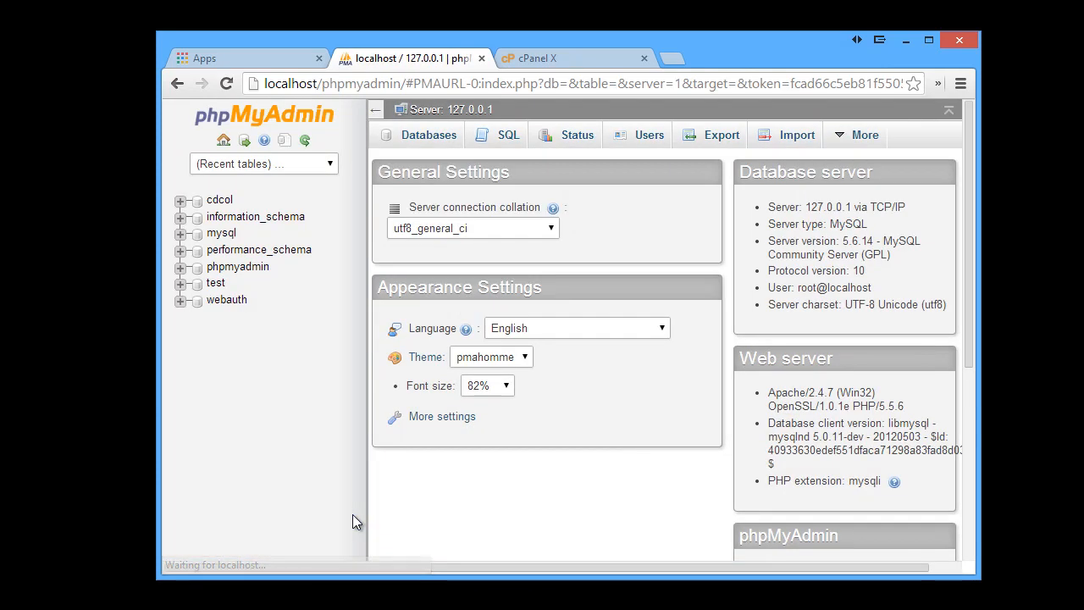
{"action": "left_click_drag", "start_coordinate": [974, 574], "coordinate": [983, 595]}
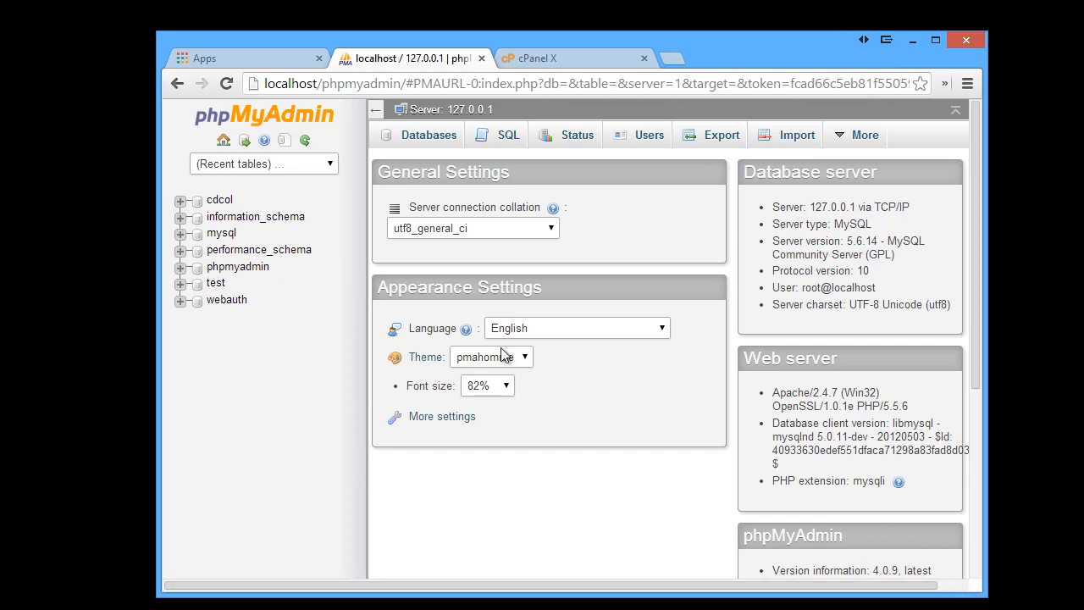
{"action": "left_click", "coordinate": [177, 83]}
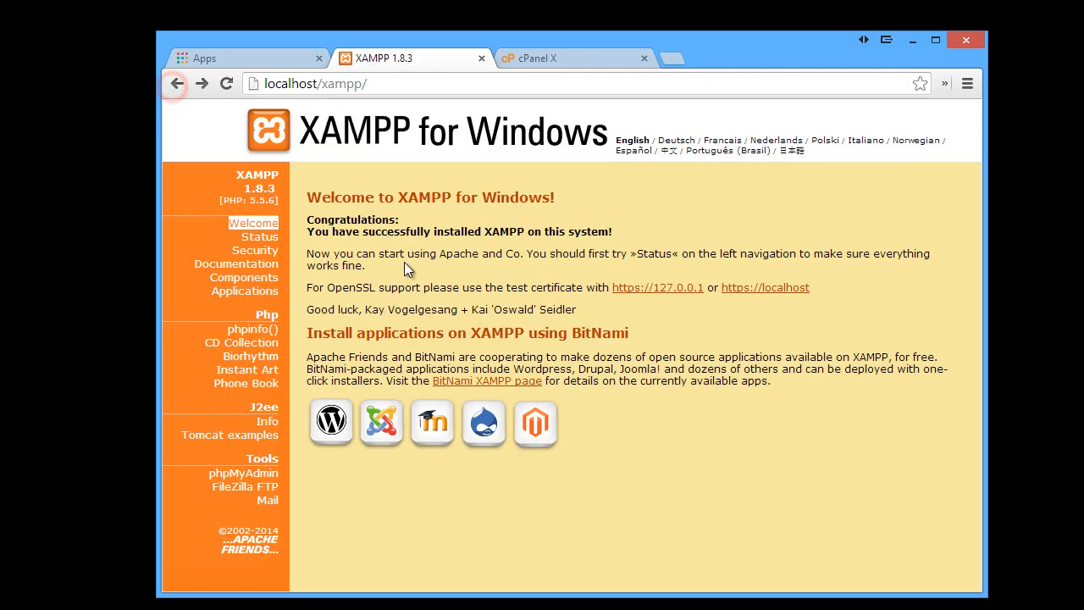
{"action": "left_click", "coordinate": [240, 475]}
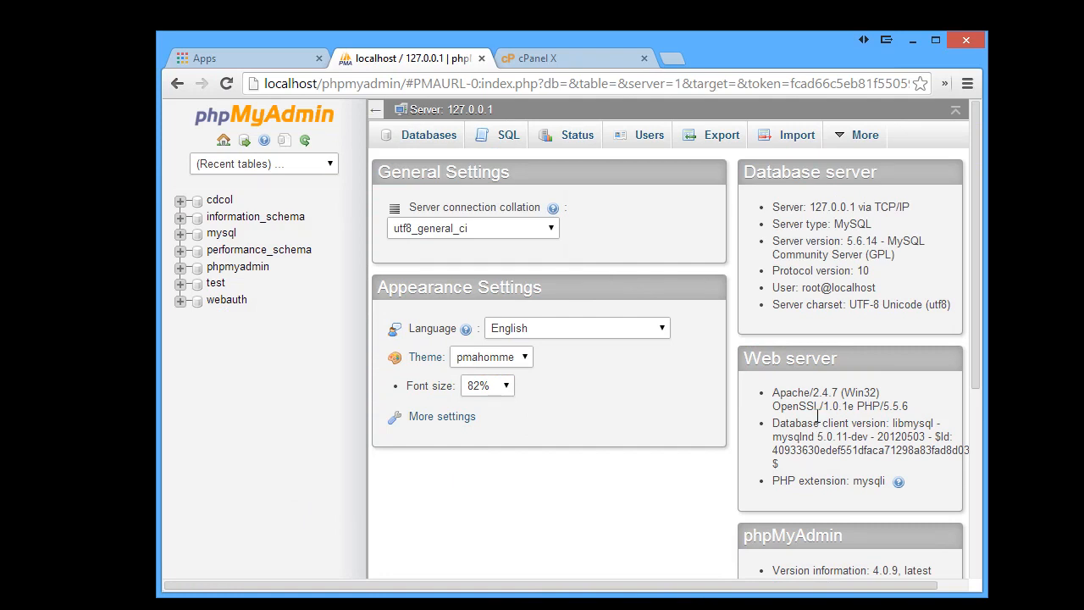
{"action": "left_click_drag", "start_coordinate": [992, 588], "coordinate": [997, 594]}
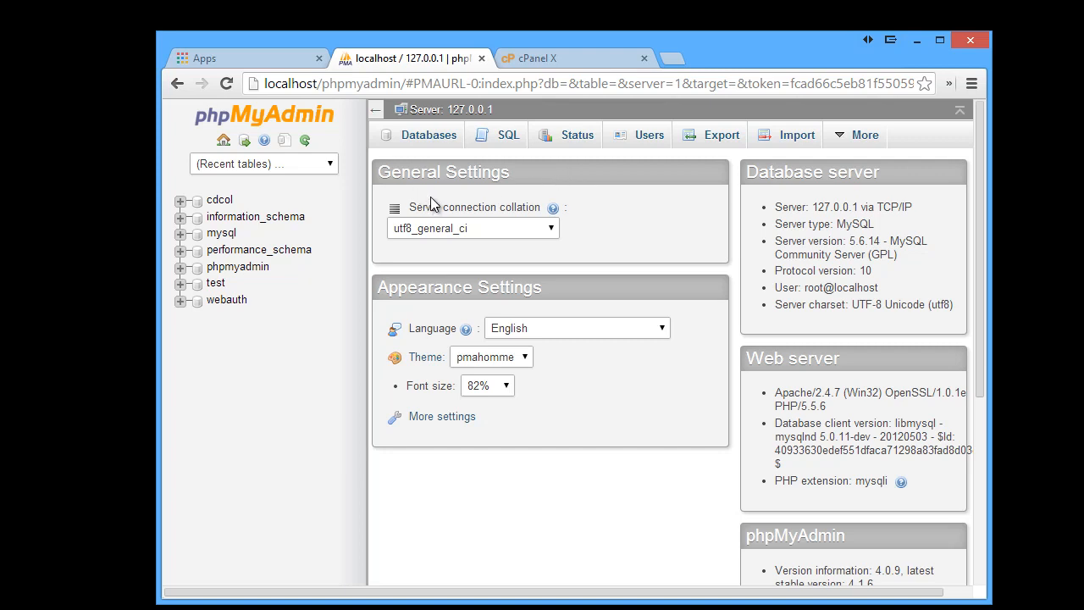
Create a database named wordpress55 on the Databases page and highlight it in the list
{"action": "left_click", "coordinate": [425, 140]}
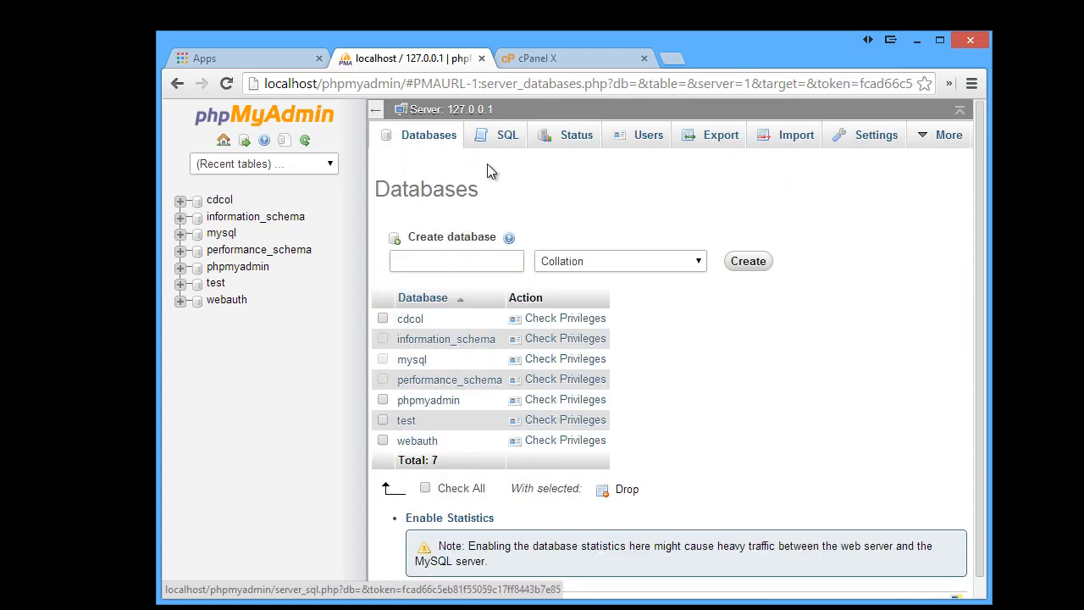
{"action": "left_click", "coordinate": [467, 259]}
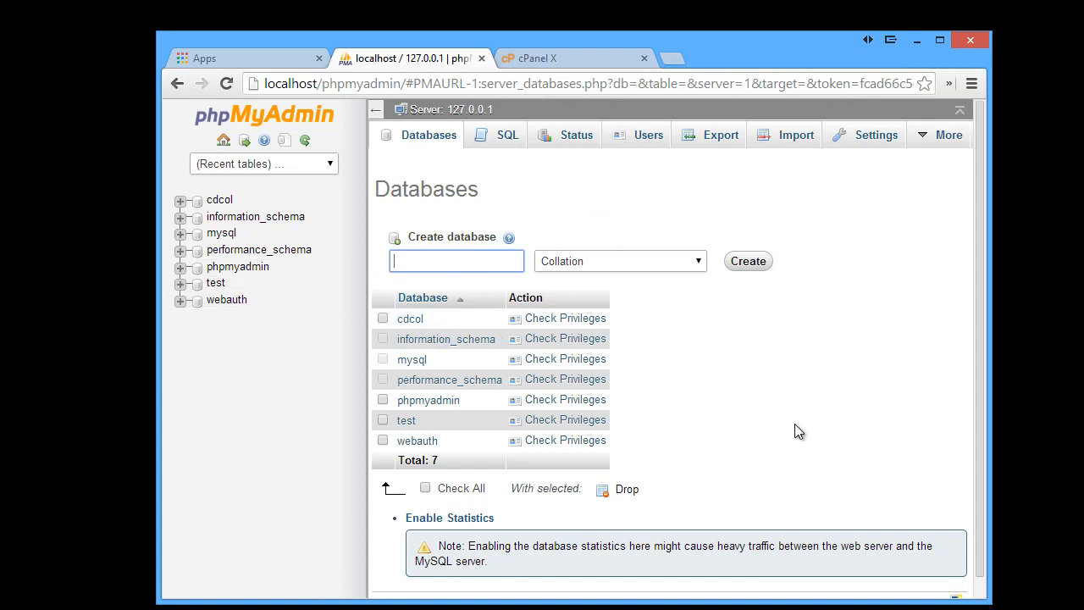
{"action": "type", "text": "wordpress55"}
{"action": "scroll", "coordinate": [744, 332], "scroll_direction": "down", "scroll_amount": 1}
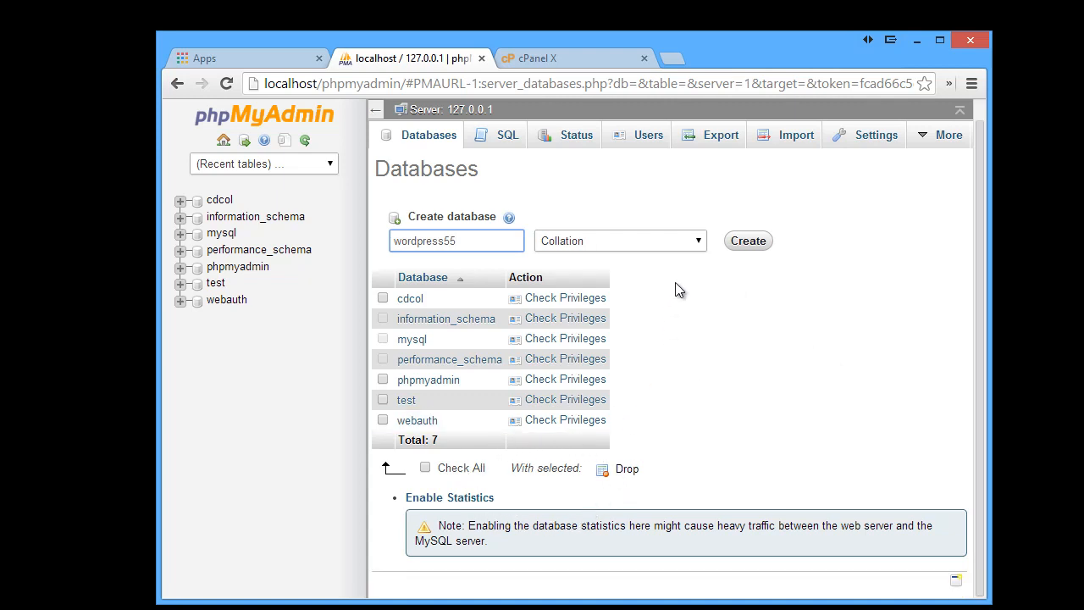
{"action": "left_click", "coordinate": [749, 243]}
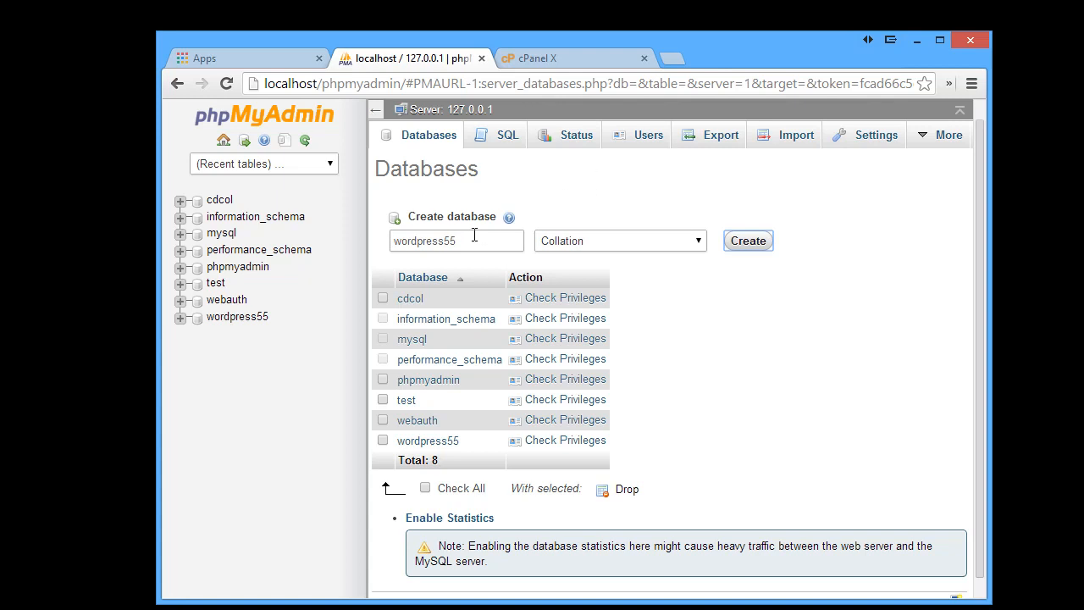
{"action": "left_click_drag", "start_coordinate": [475, 239], "coordinate": [393, 234]}
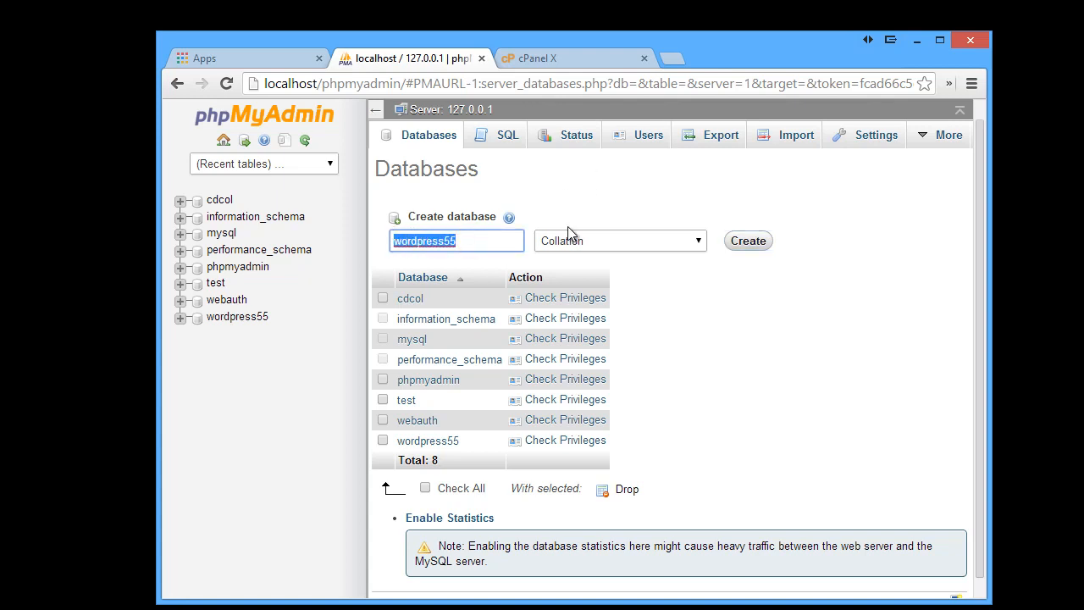
{"action": "left_click", "coordinate": [639, 205]}
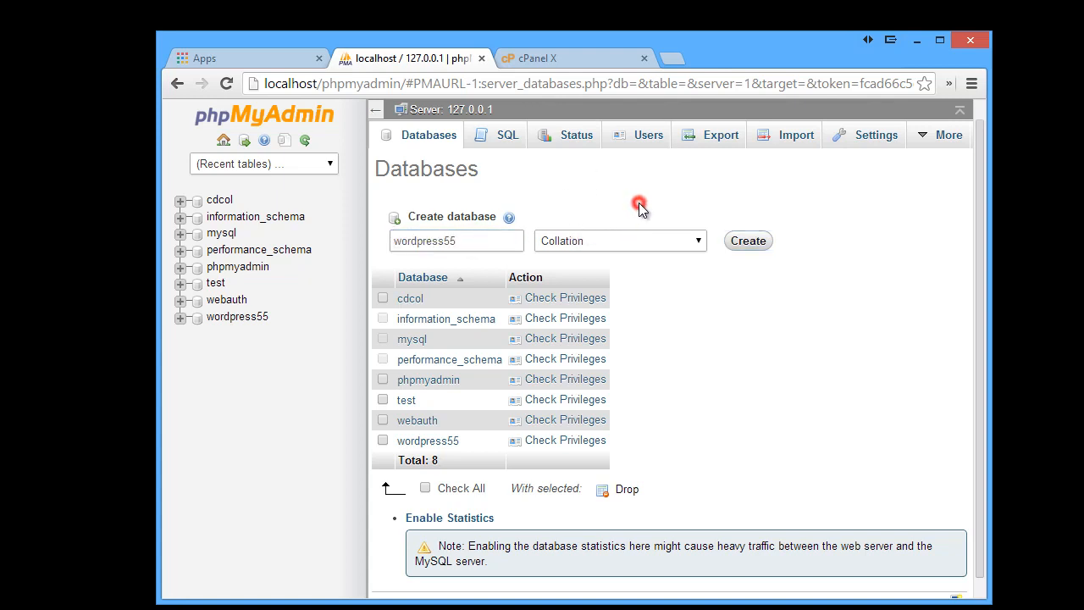
Look over the root, pma and Any accounts and their privileges on the Users page
{"action": "left_click", "coordinate": [649, 136]}
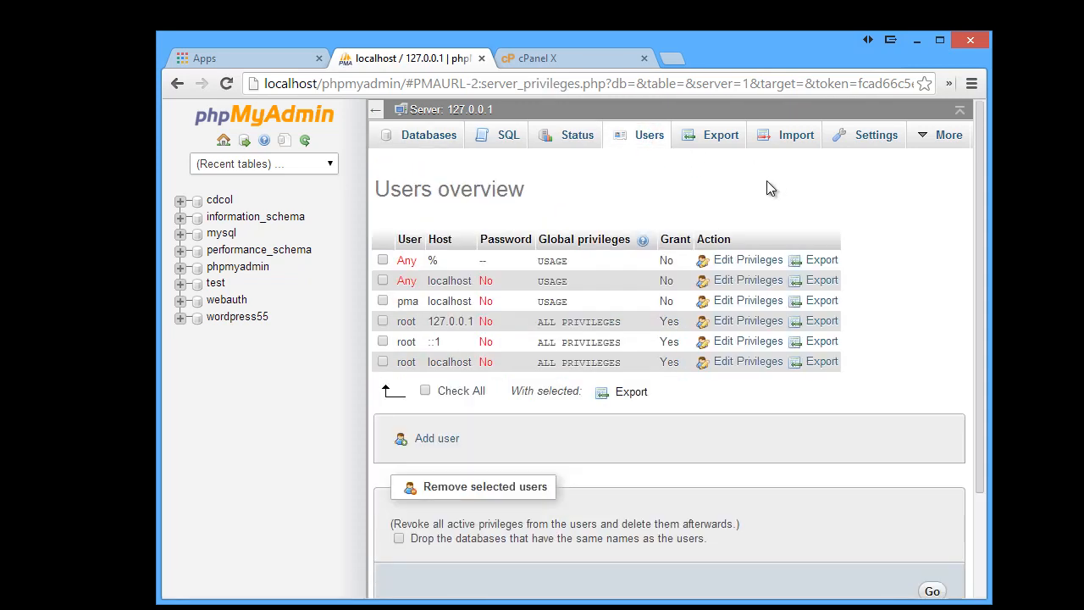
{"action": "scroll", "coordinate": [735, 210], "scroll_direction": "down", "scroll_amount": 3}
{"action": "scroll", "coordinate": [735, 212], "scroll_direction": "up", "scroll_amount": 3}
{"action": "scroll", "coordinate": [881, 336], "scroll_direction": "down", "scroll_amount": 2}
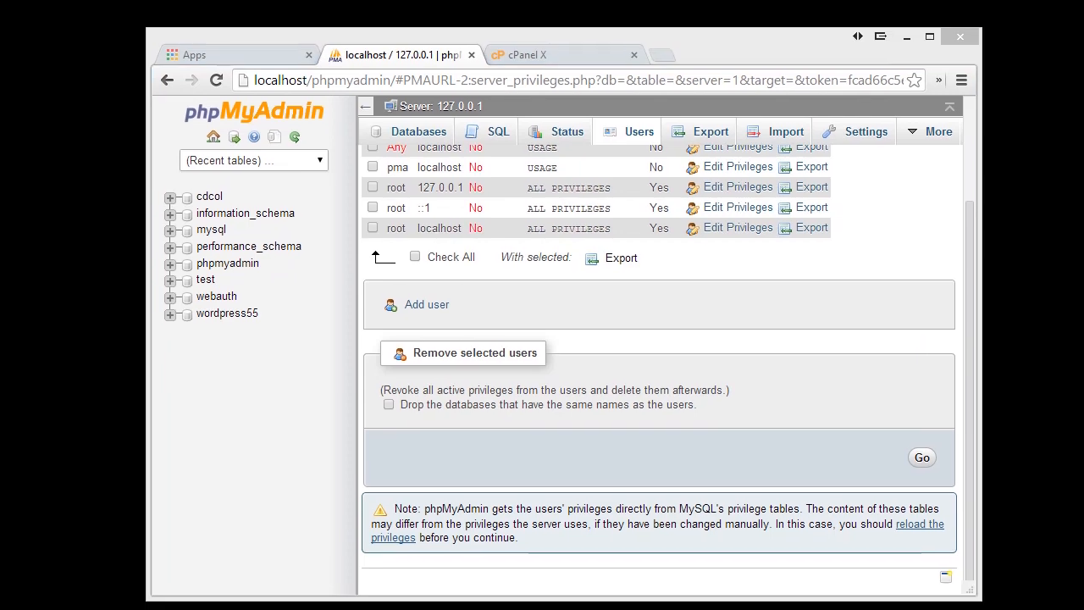
{"action": "scroll", "coordinate": [968, 349], "scroll_direction": "up", "scroll_amount": 2}
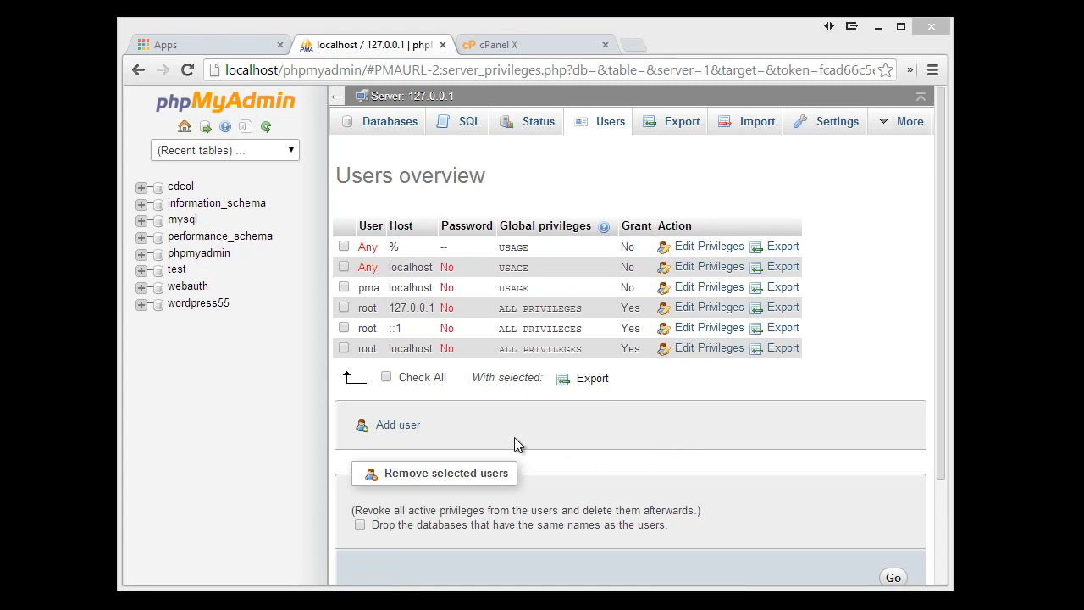
Start a new user account named wpuser with host localhost
{"action": "left_click", "coordinate": [400, 426]}
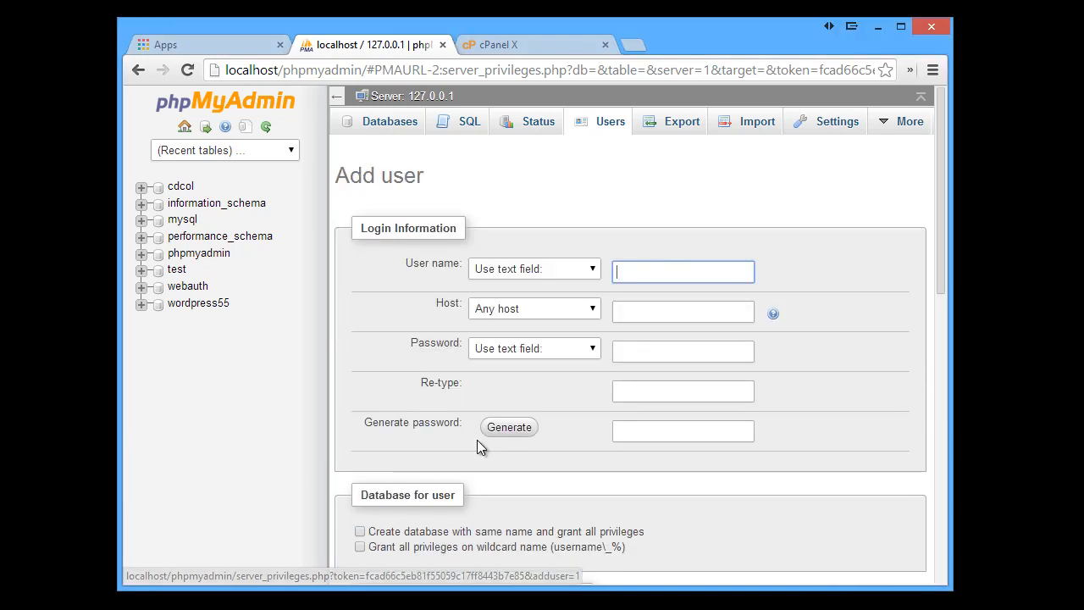
{"action": "left_click", "coordinate": [686, 270]}
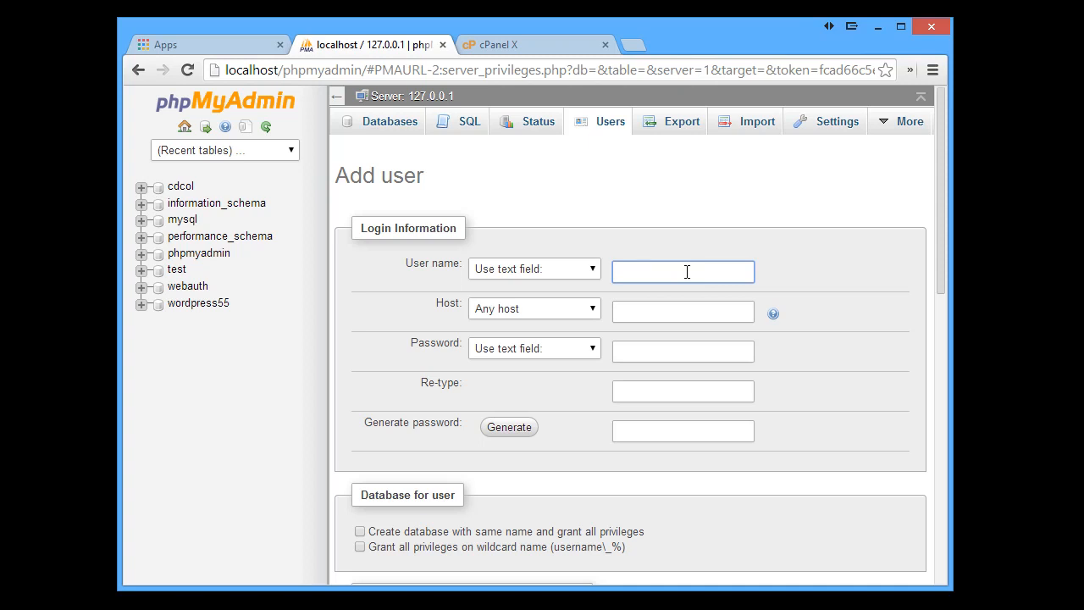
{"action": "type", "text": "wpuser"}
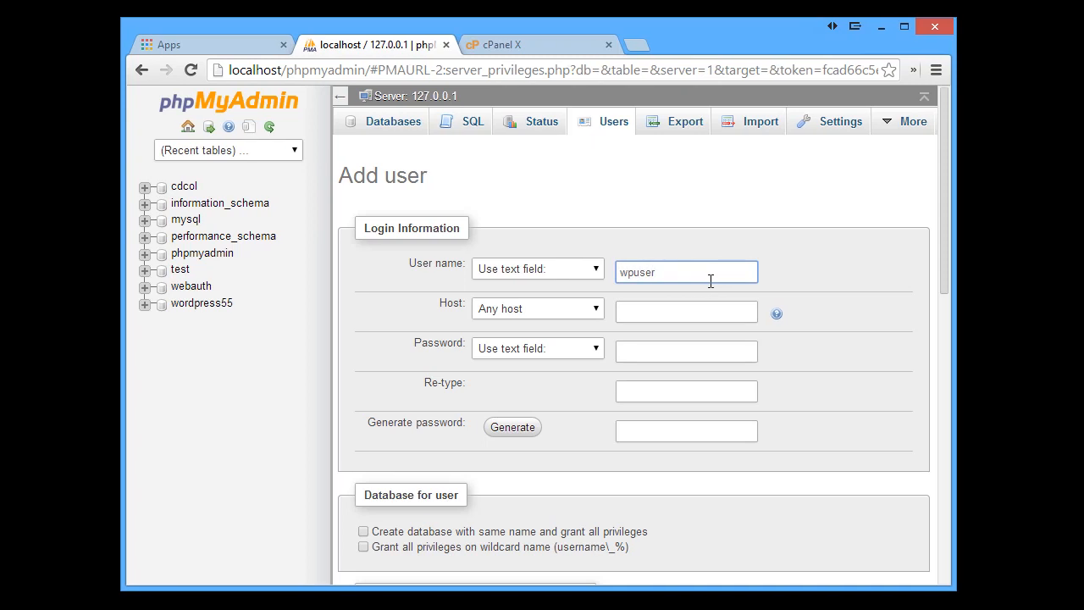
{"action": "left_click", "coordinate": [690, 311]}
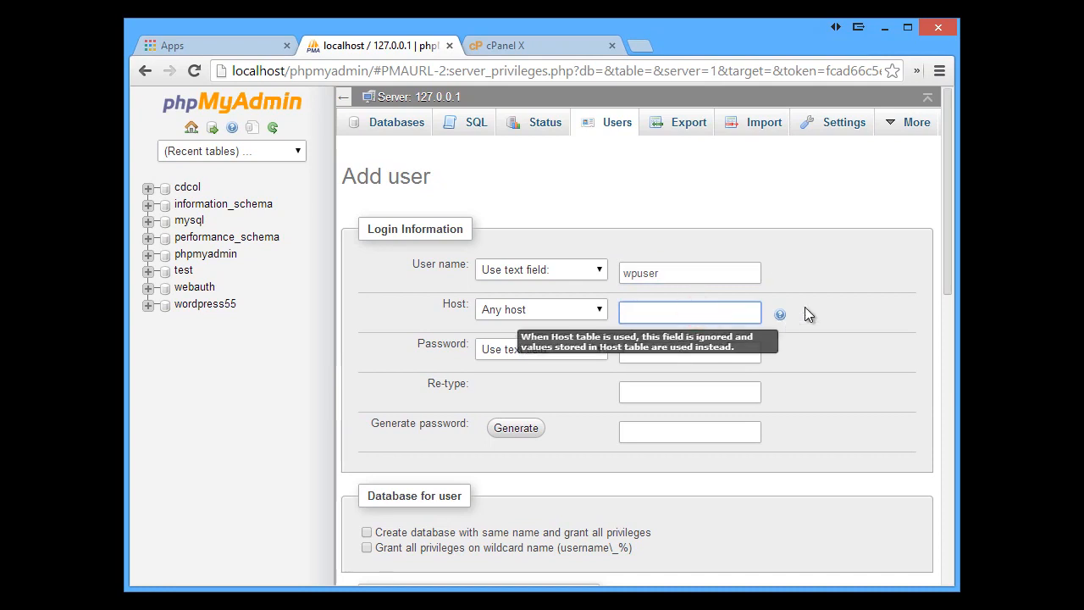
{"action": "type", "text": "loc"}
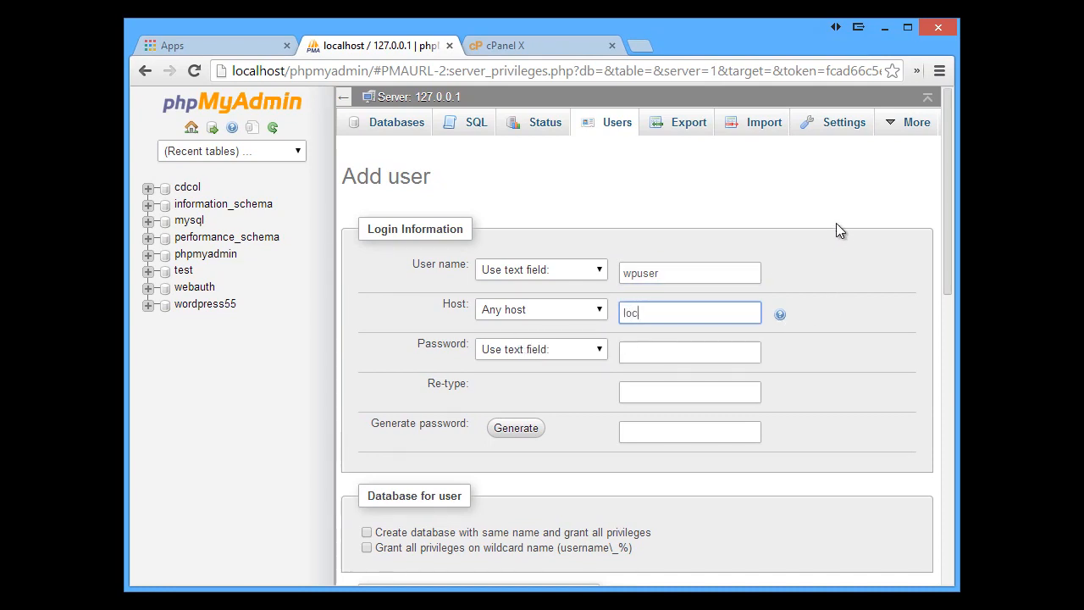
{"action": "type", "text": "alhost"}
Enter the account password and re-type it to confirm
{"action": "left_click", "coordinate": [666, 356]}
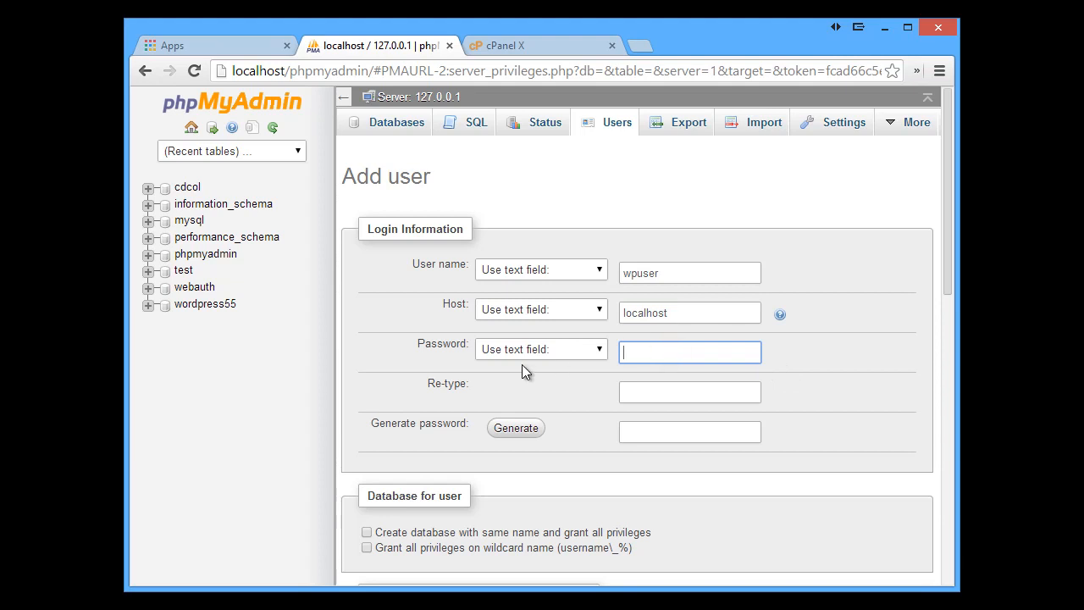
{"action": "type", "text": "pas"}
{"action": "key", "text": "BackSpace"}
{"action": "key", "text": "BackSpace"}
{"action": "key", "text": "BackSpace"}
{"action": "type", "text": "••••••"}
{"action": "left_click", "coordinate": [688, 398]}
{"action": "type", "text": "•••••"}
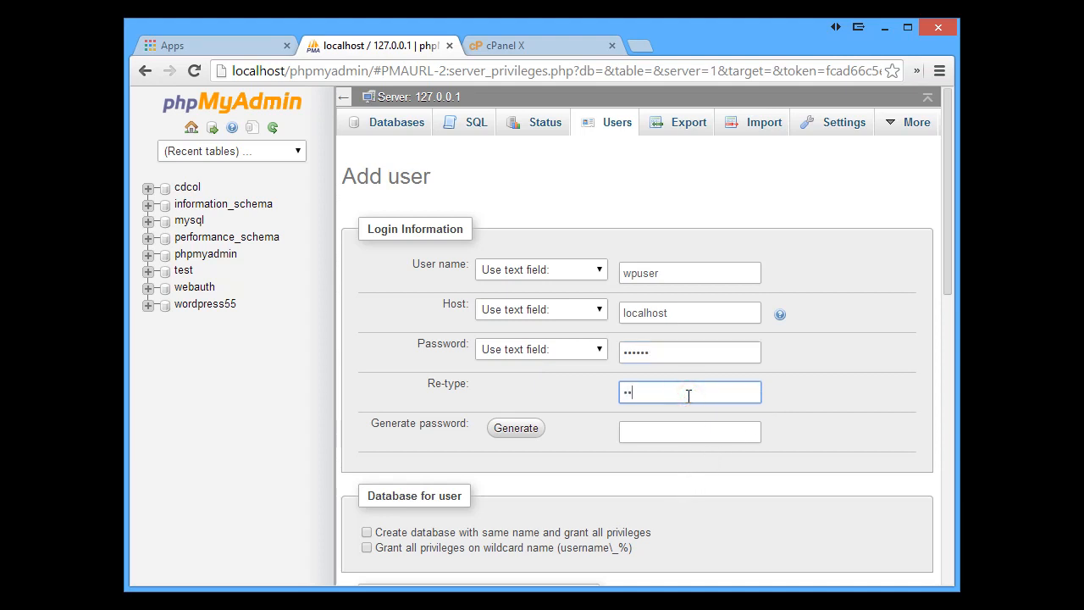
{"action": "type", "text": "•"}
Check all global privileges for wpuser, leaving the resource limits at 0
{"action": "scroll", "coordinate": [569, 484], "scroll_direction": "down", "scroll_amount": 1}
{"action": "scroll", "coordinate": [567, 476], "scroll_direction": "down", "scroll_amount": 1}
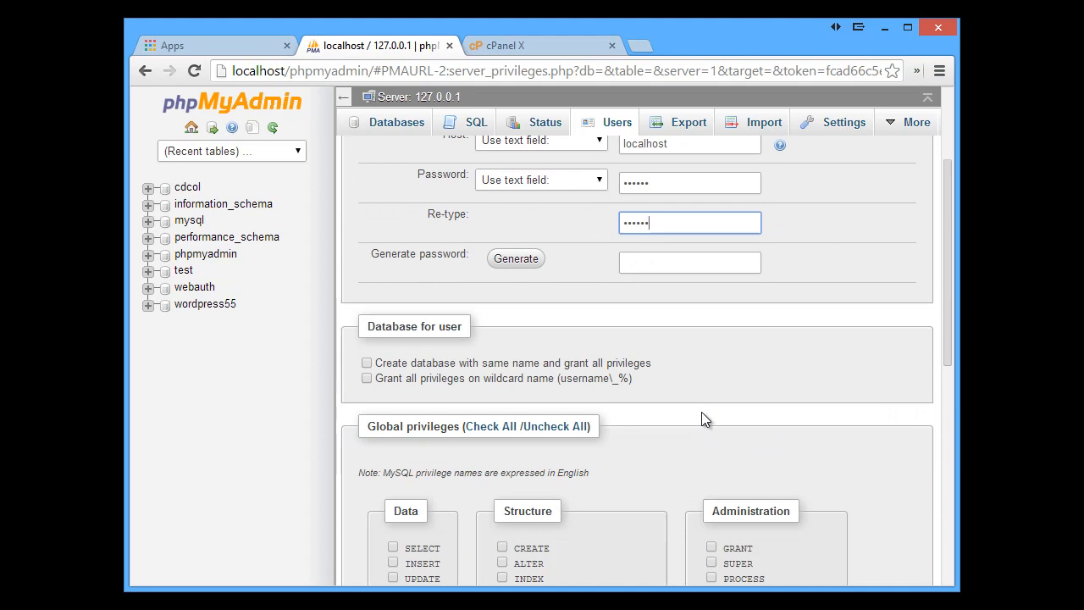
{"action": "scroll", "coordinate": [701, 412], "scroll_direction": "down", "scroll_amount": 2}
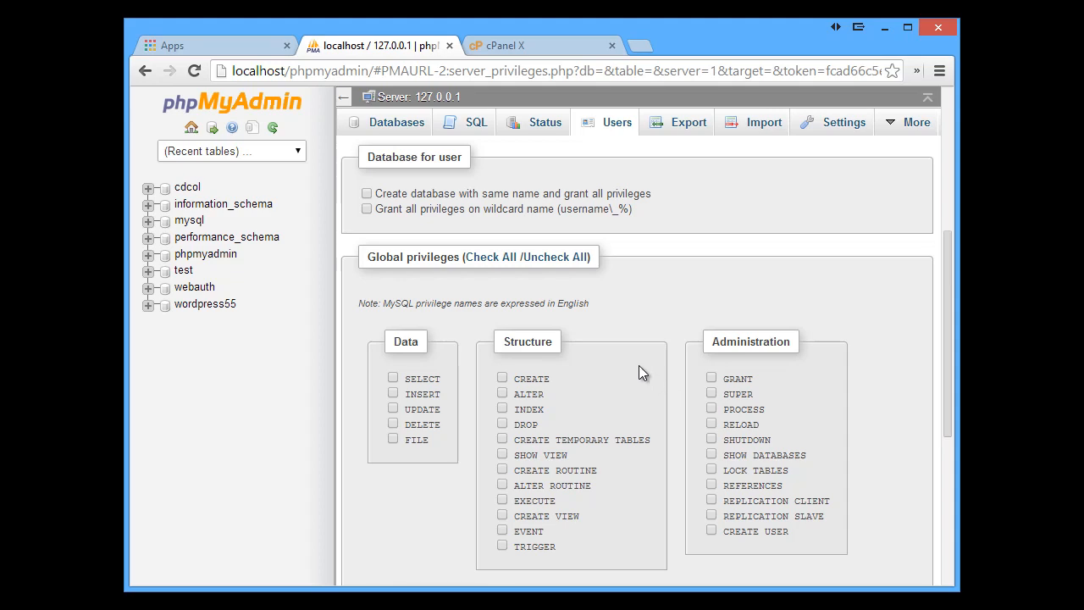
{"action": "scroll", "coordinate": [640, 360], "scroll_direction": "up", "scroll_amount": 3}
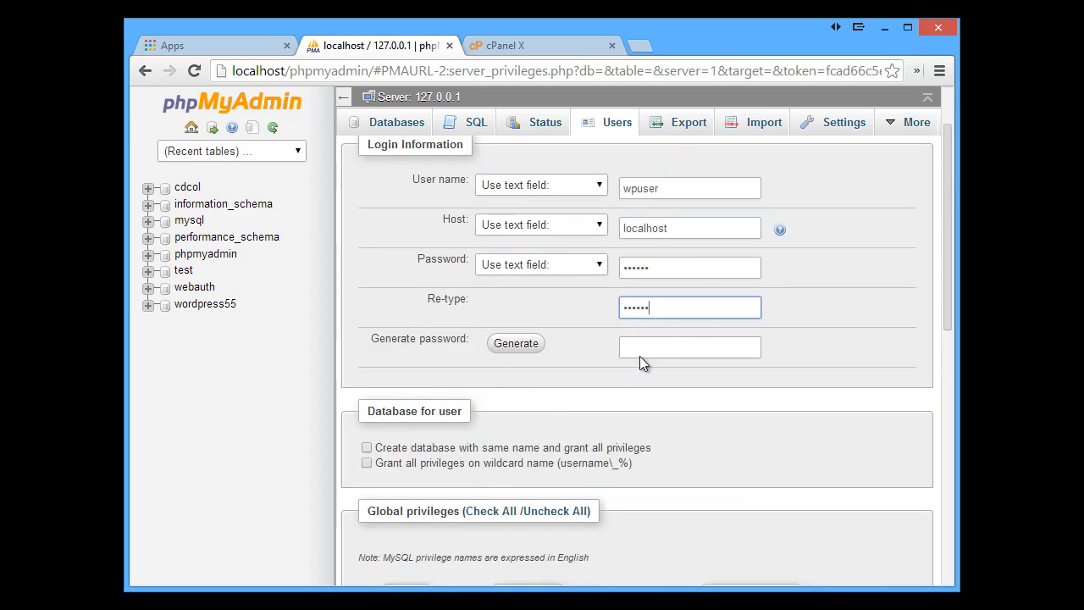
{"action": "scroll", "coordinate": [639, 356], "scroll_direction": "down", "scroll_amount": 4}
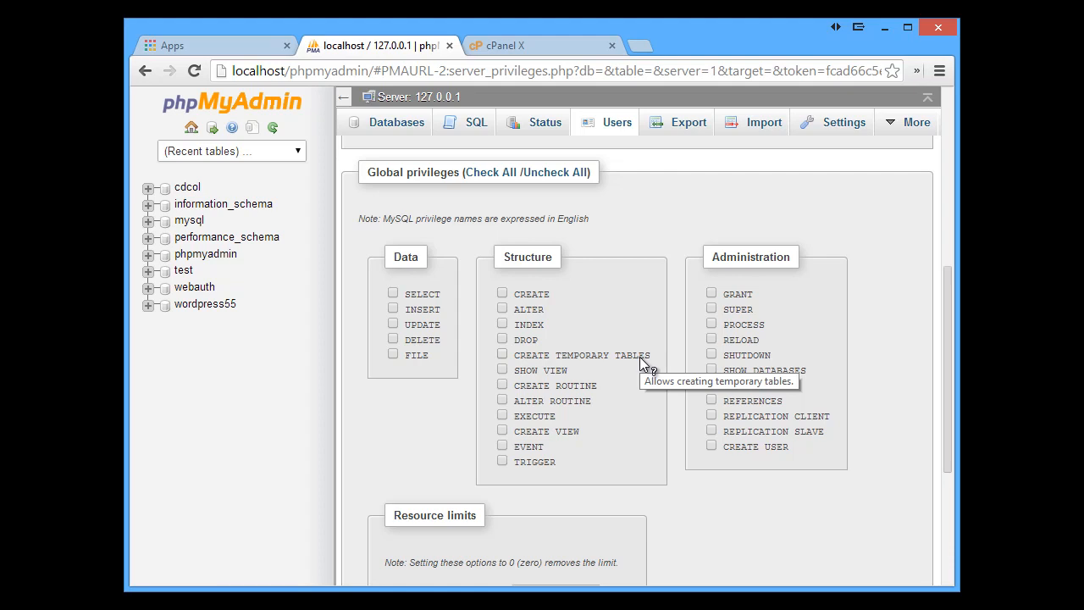
{"action": "scroll", "coordinate": [682, 380], "scroll_direction": "up", "scroll_amount": 1}
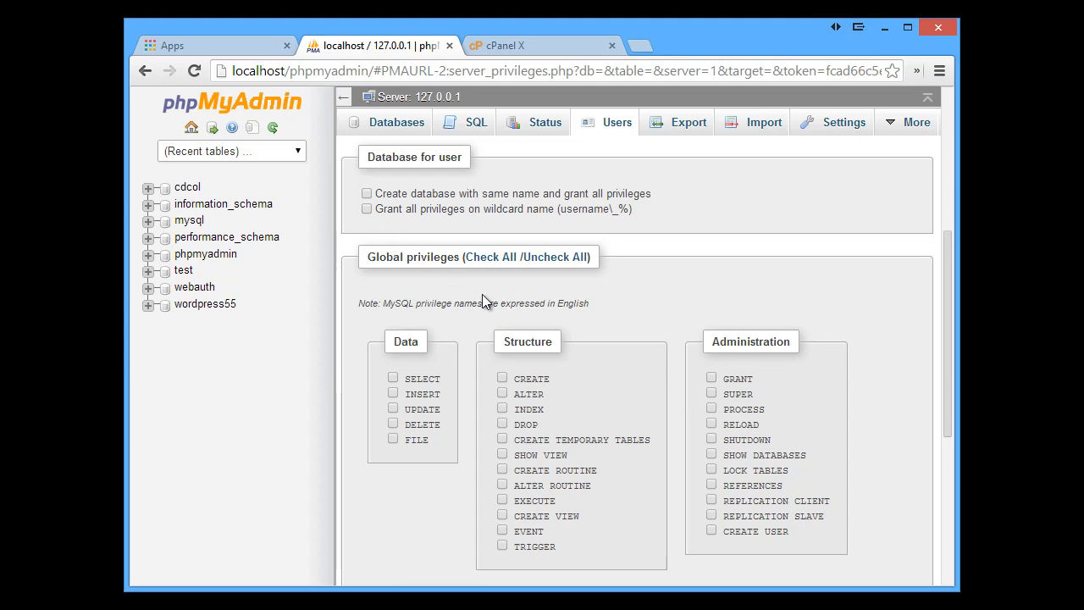
{"action": "scroll", "coordinate": [482, 301], "scroll_direction": "down", "scroll_amount": 4}
{"action": "scroll", "coordinate": [555, 315], "scroll_direction": "up", "scroll_amount": 3}
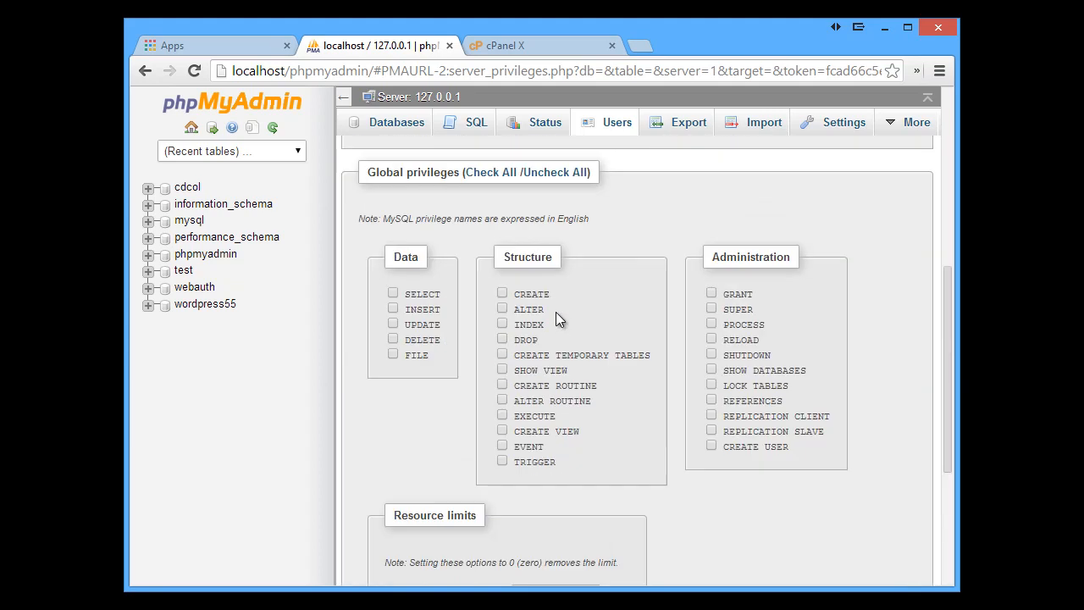
{"action": "left_click", "coordinate": [493, 172]}
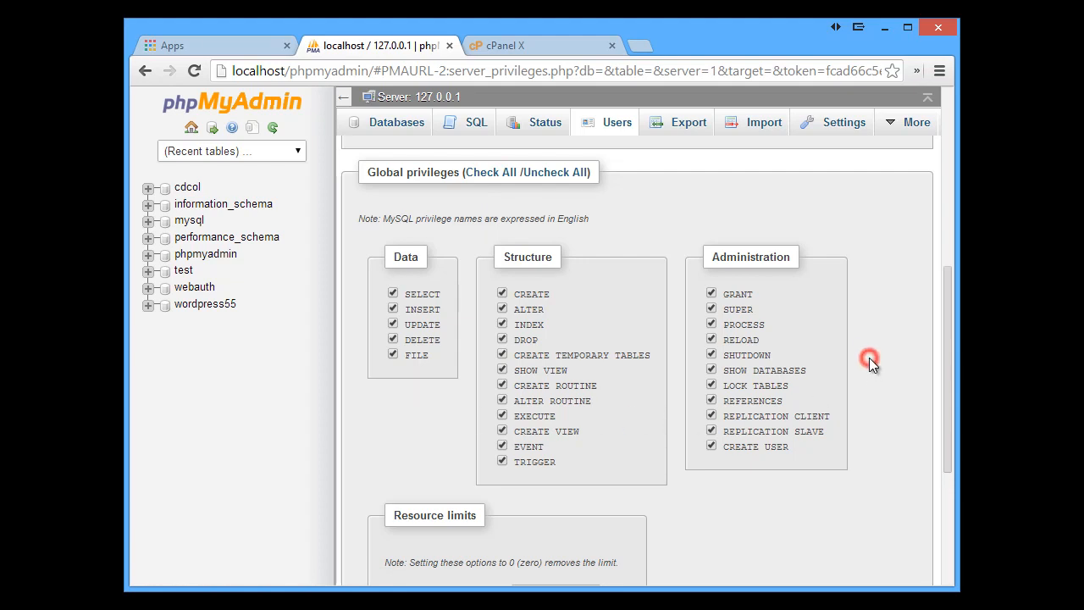
{"action": "scroll", "coordinate": [873, 365], "scroll_direction": "down", "scroll_amount": 3}
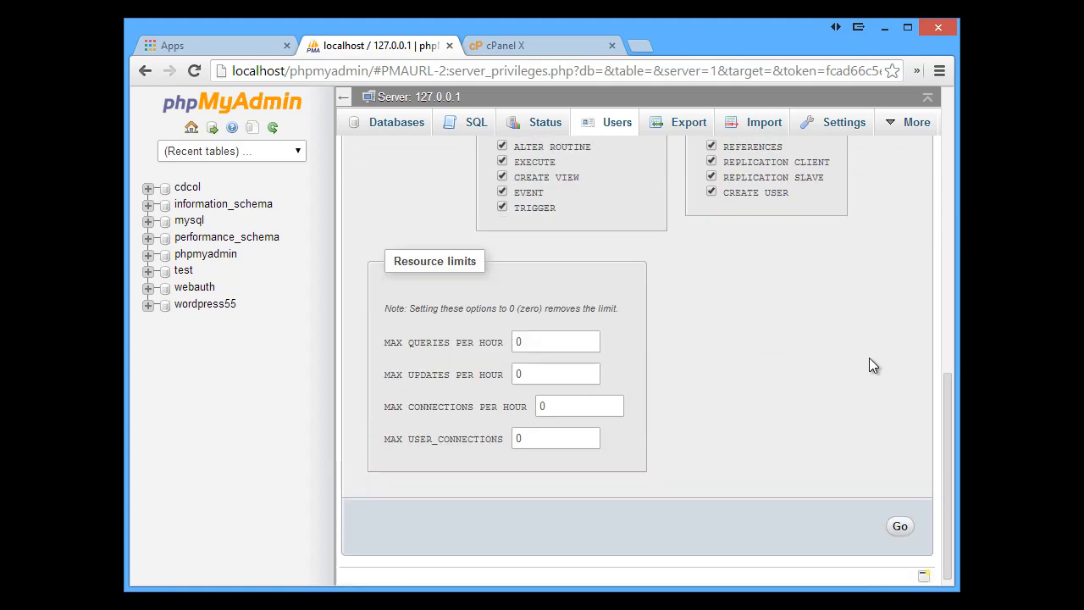
{"action": "scroll", "coordinate": [870, 360], "scroll_direction": "up", "scroll_amount": 8}
{"action": "scroll", "coordinate": [871, 360], "scroll_direction": "down", "scroll_amount": 8}
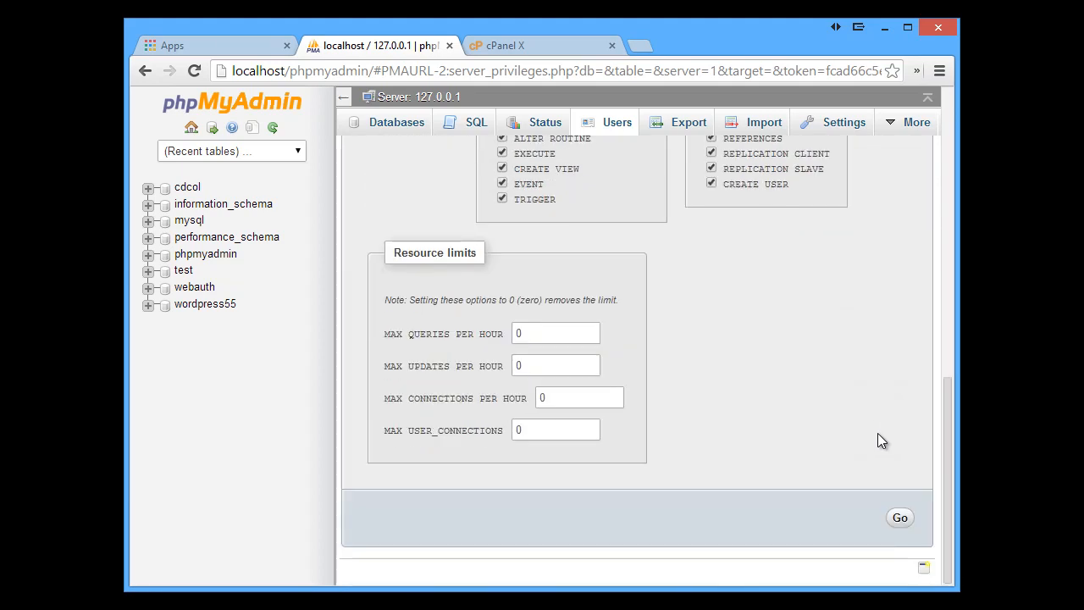
Submit the wpuser account and review it in the Users overview with ALL PRIVILEGES
{"action": "left_click", "coordinate": [901, 520]}
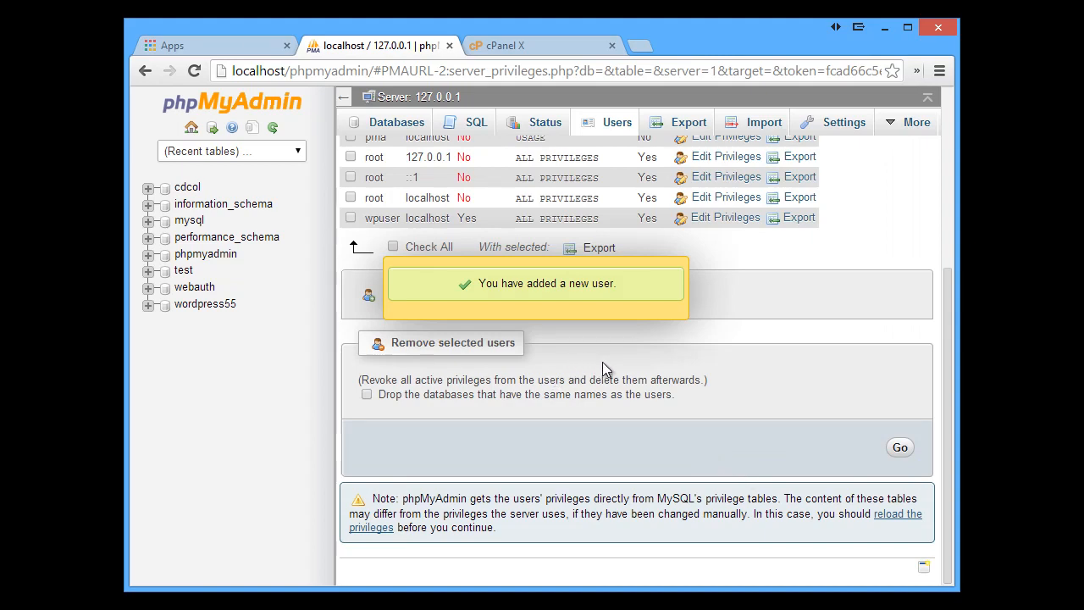
{"action": "scroll", "coordinate": [772, 338], "scroll_direction": "up", "scroll_amount": 2}
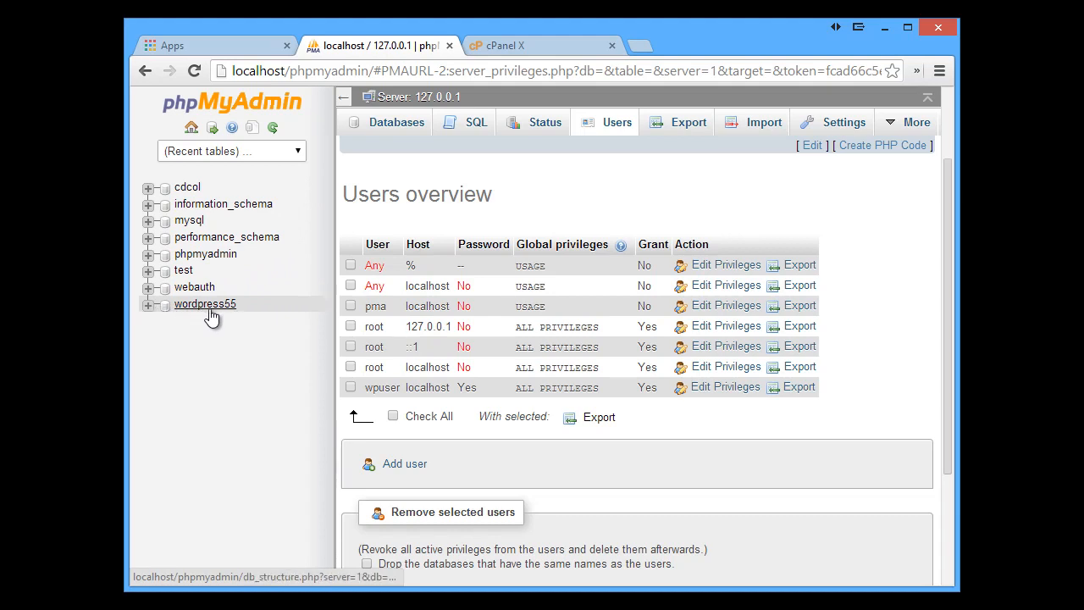
Open the empty wordpress55 database, then switch to the WordPress.org tab
{"action": "left_click", "coordinate": [146, 306]}
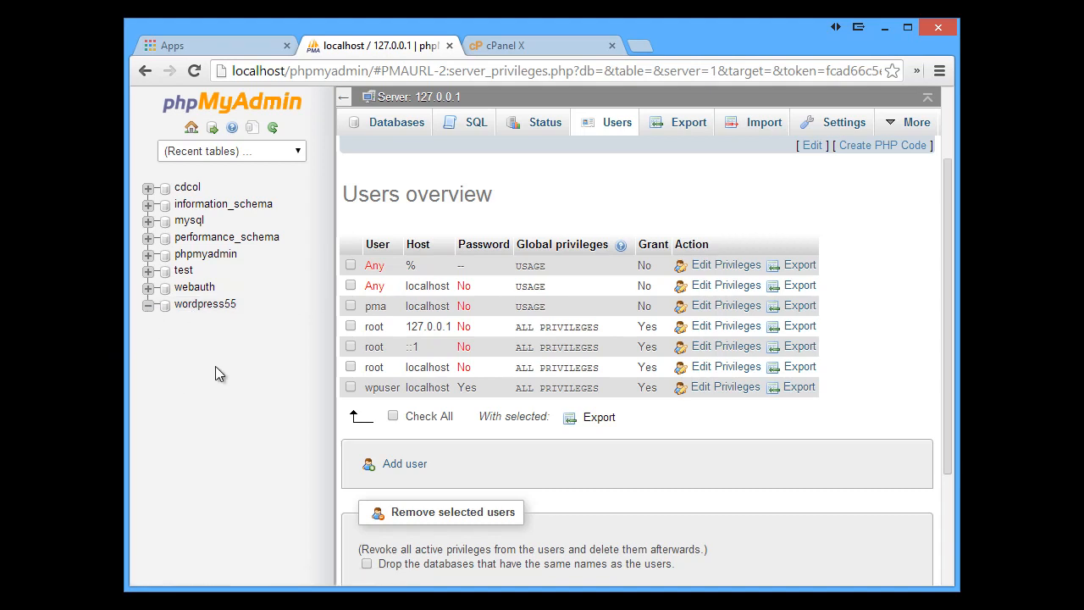
{"action": "left_click", "coordinate": [212, 305]}
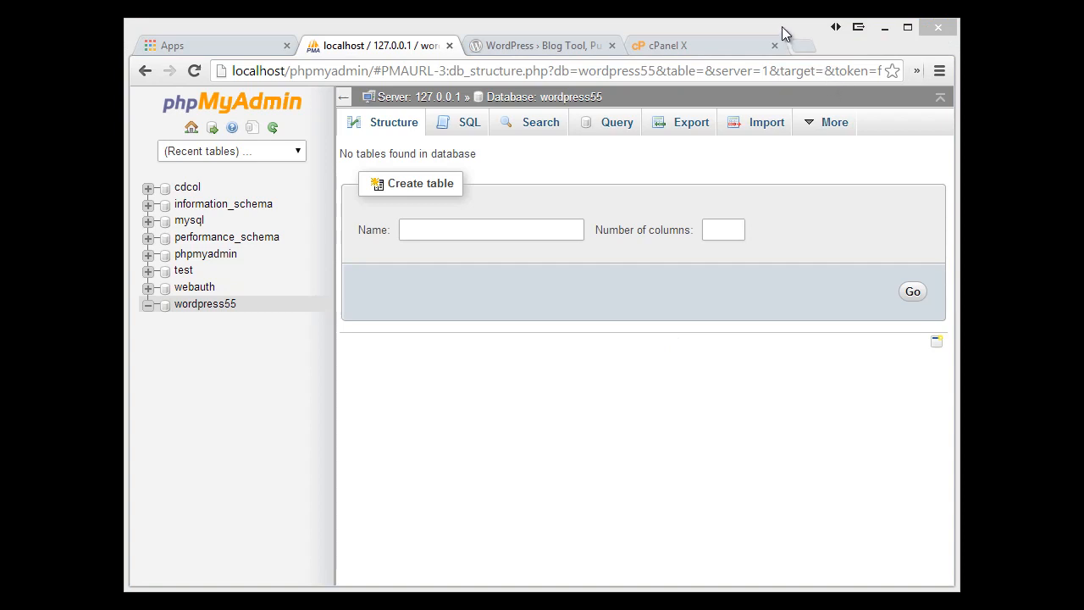
{"action": "left_click", "coordinate": [782, 27]}
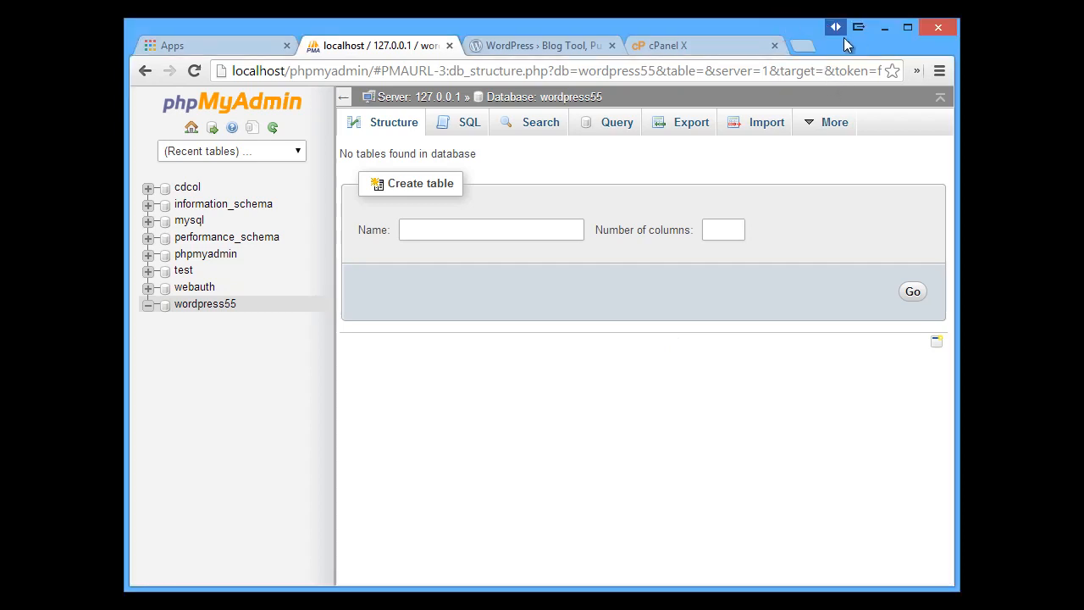
{"action": "left_click", "coordinate": [521, 46]}
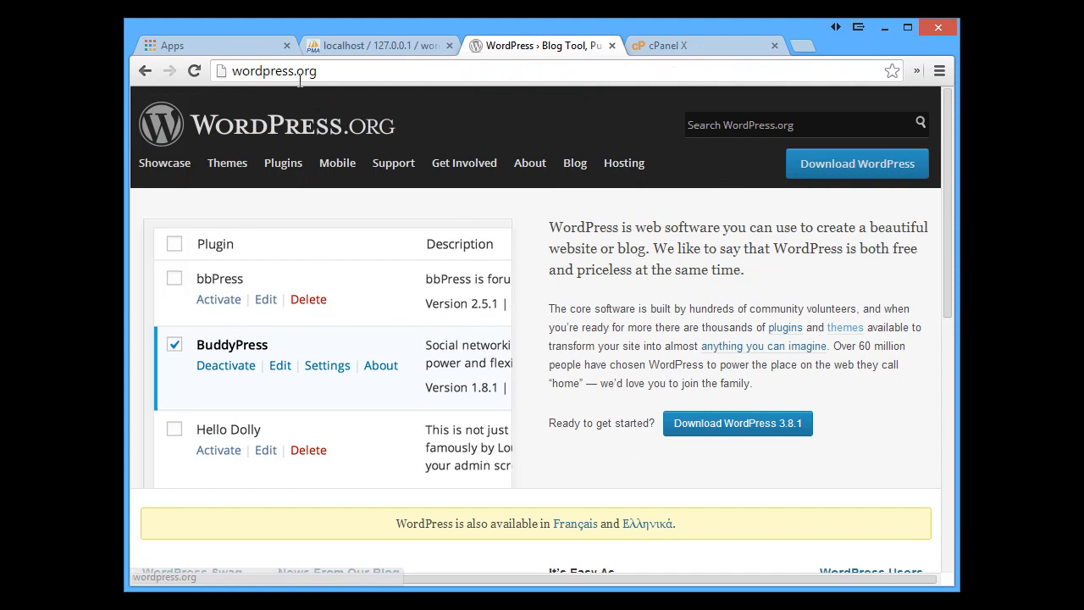
Download WordPress 3.8.1 and select wordpress-3.8.1.zip on the desktop
{"action": "left_click", "coordinate": [731, 424]}
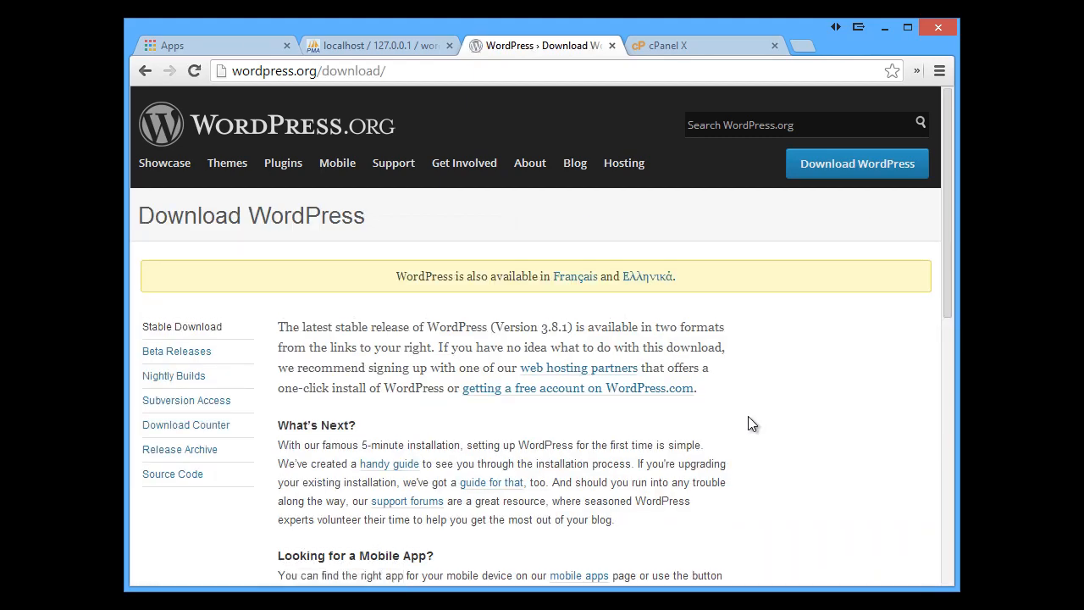
{"action": "scroll", "coordinate": [746, 415], "scroll_direction": "down", "scroll_amount": 3}
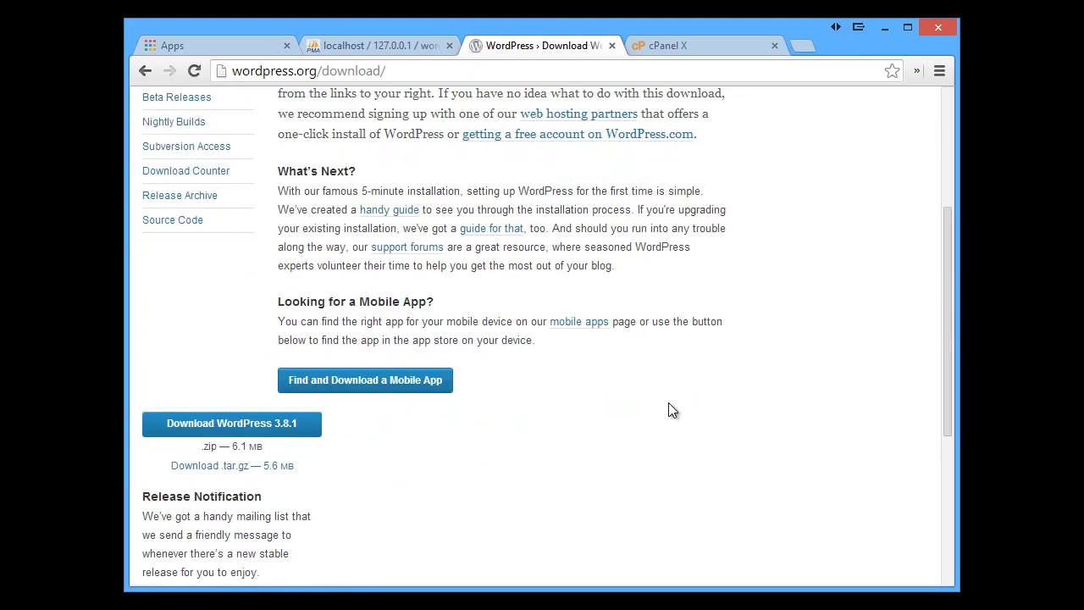
{"action": "left_click", "coordinate": [243, 415]}
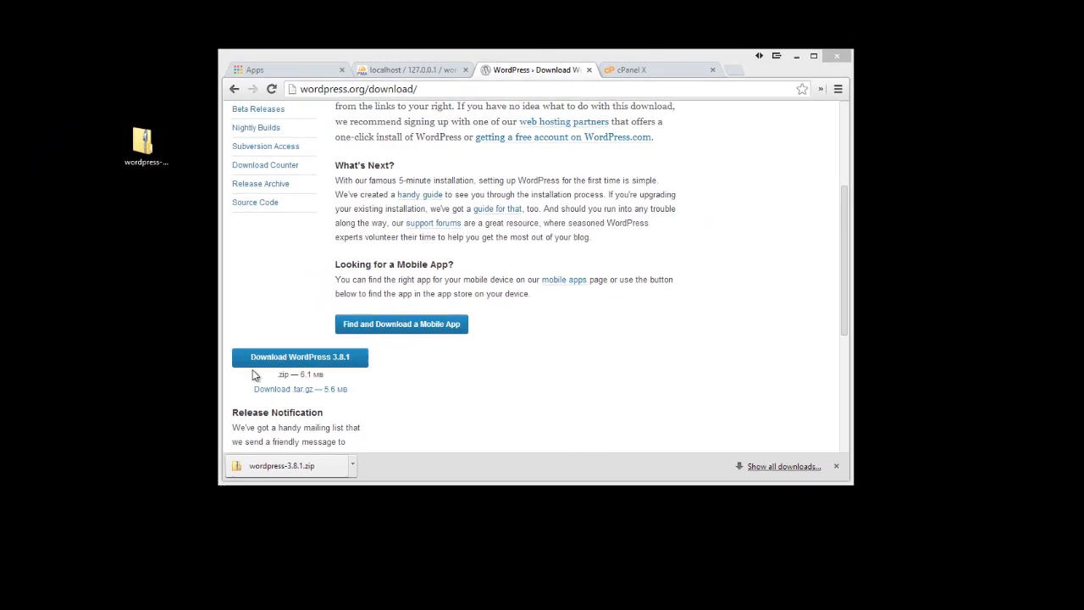
{"action": "left_click", "coordinate": [183, 148]}
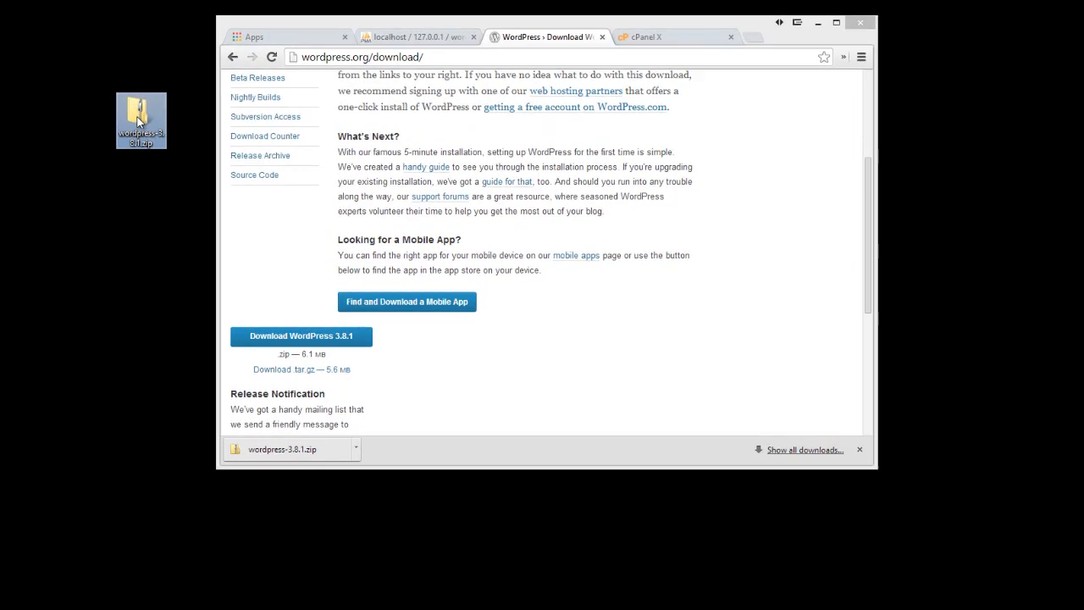
Extract wordpress-3.8.1.zip with 7-Zip into a wordpress-3.8.1 folder
{"action": "right_click", "coordinate": [137, 117]}
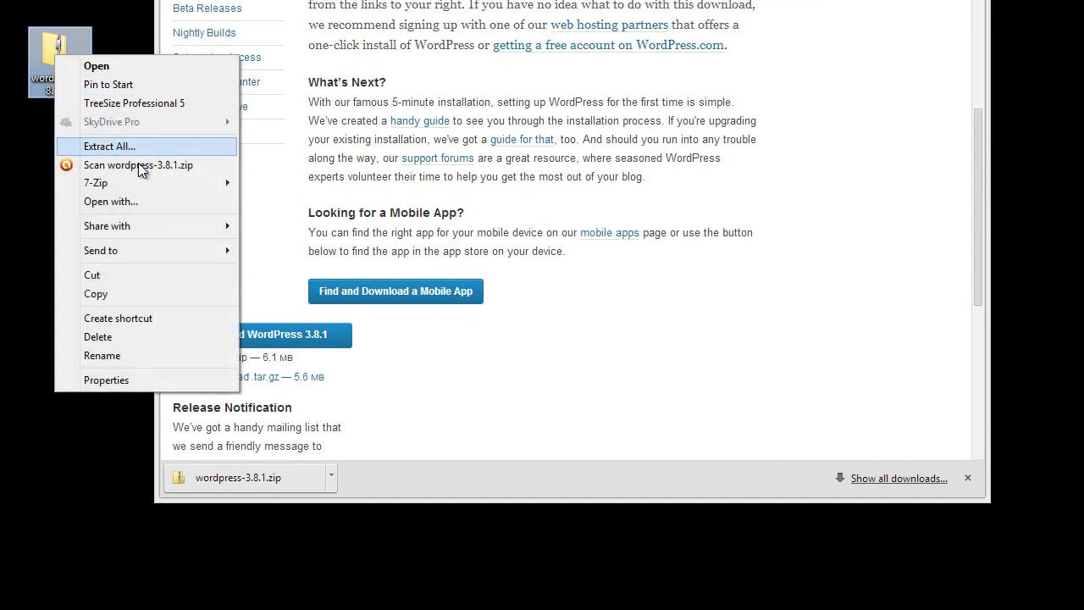
{"action": "mouse_move", "coordinate": [141, 184]}
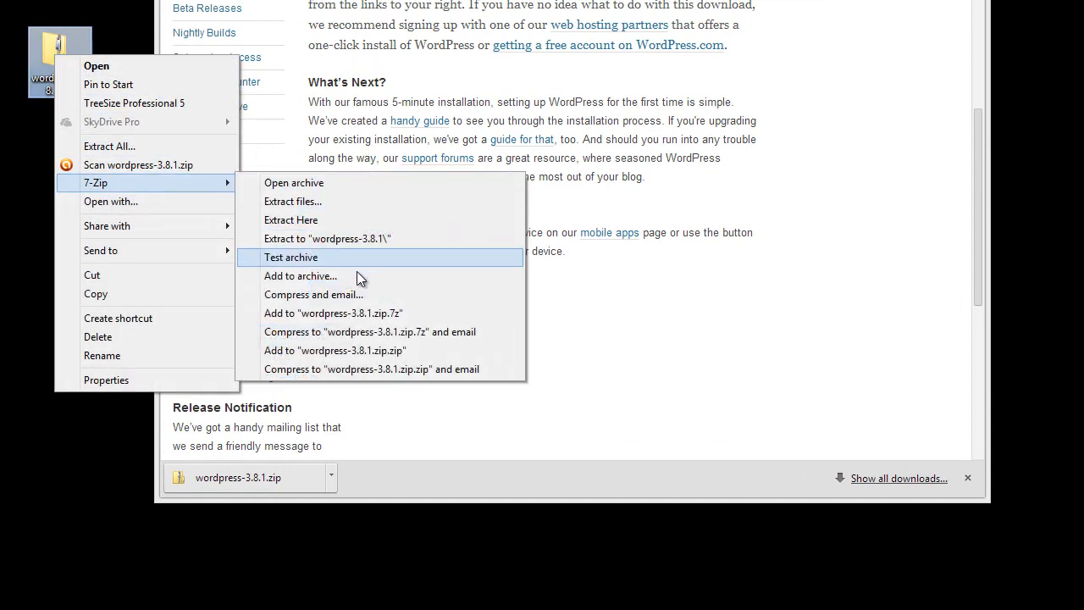
{"action": "left_click", "coordinate": [348, 240]}
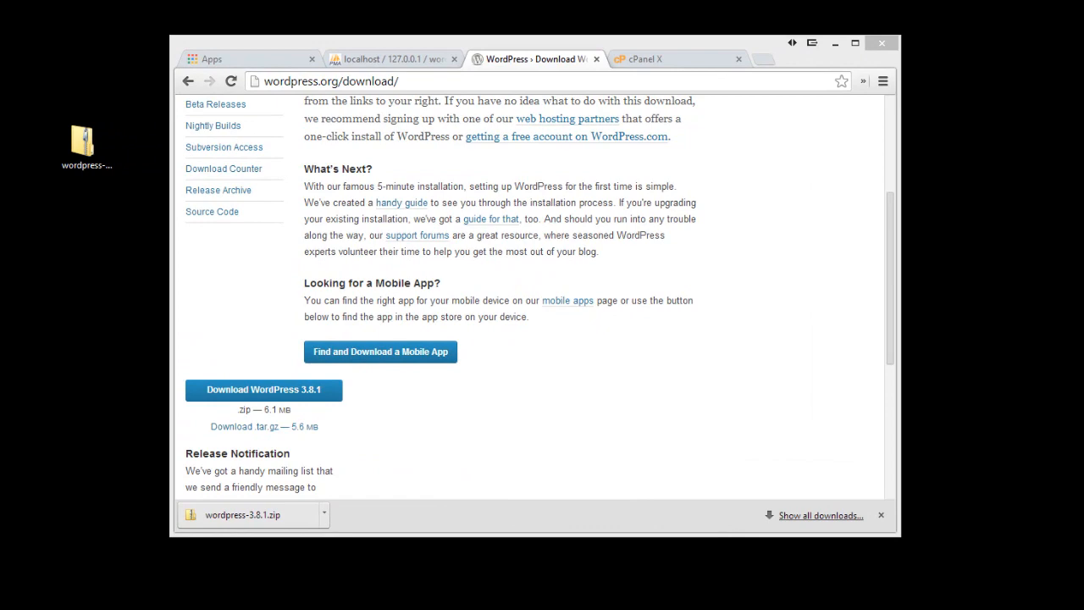
Navigate File Explorer from drive C: into the xampp\htdocs folder
{"action": "left_click_drag", "start_coordinate": [709, 126], "coordinate": [610, 101]}
{"action": "scroll", "coordinate": [650, 333], "scroll_direction": "up", "scroll_amount": 3}
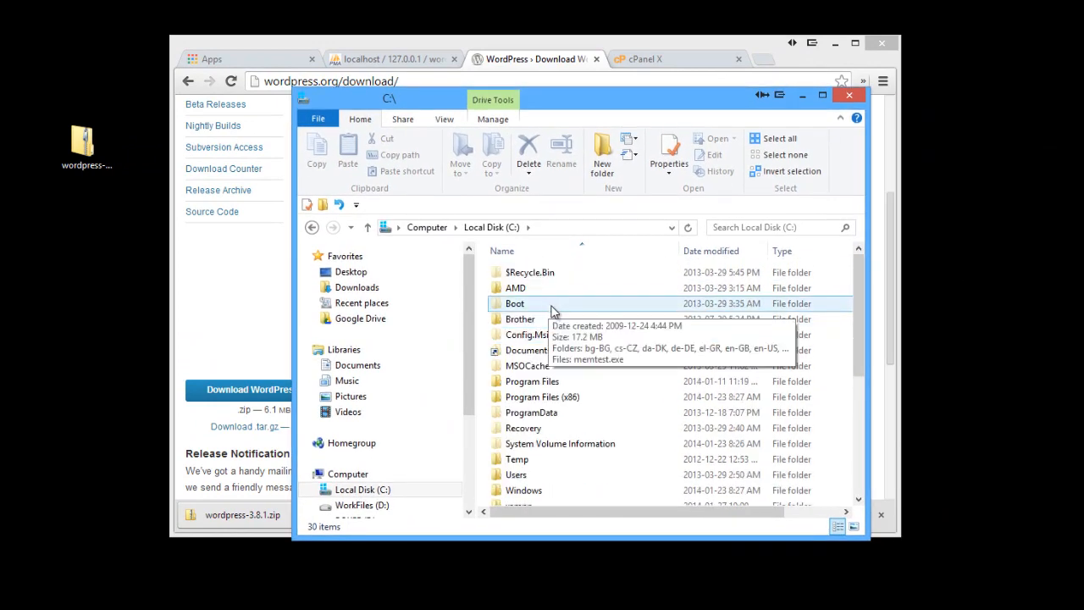
{"action": "scroll", "coordinate": [555, 317], "scroll_direction": "down", "scroll_amount": 3}
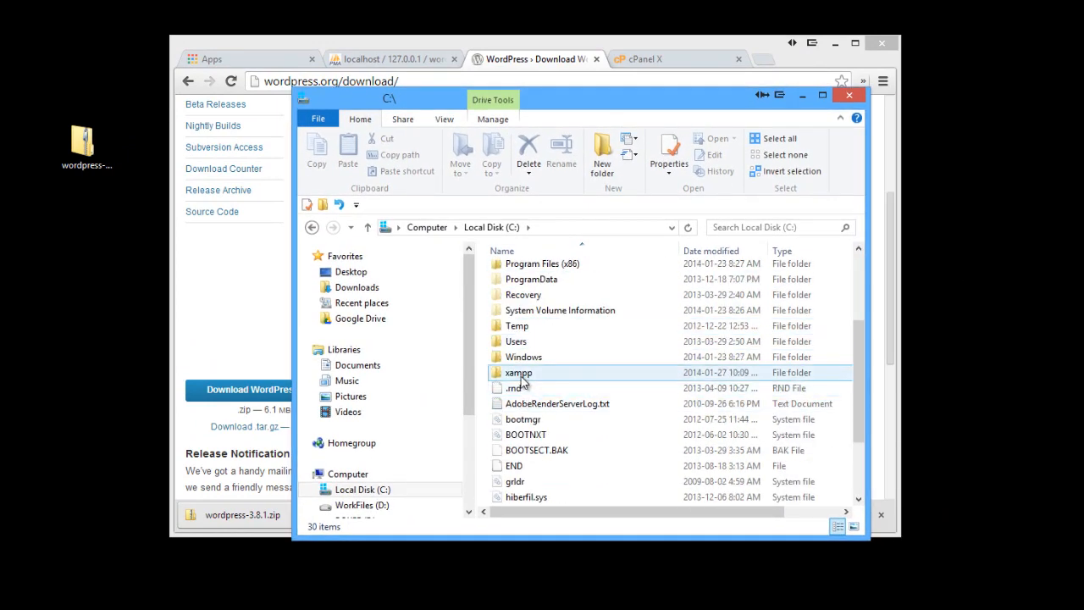
{"action": "double_click", "coordinate": [520, 372]}
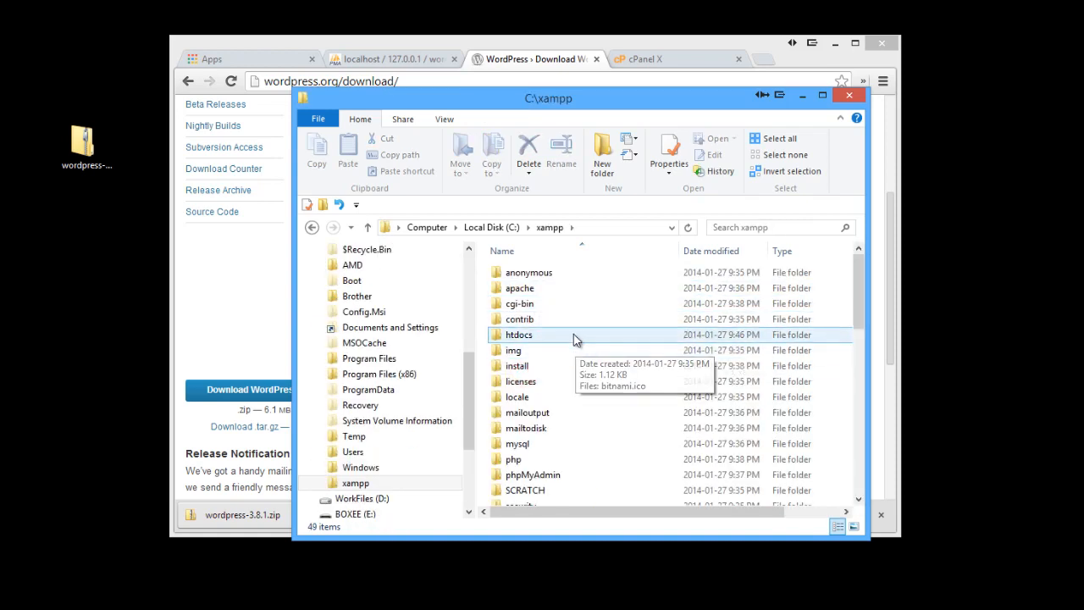
{"action": "double_click", "coordinate": [552, 337]}
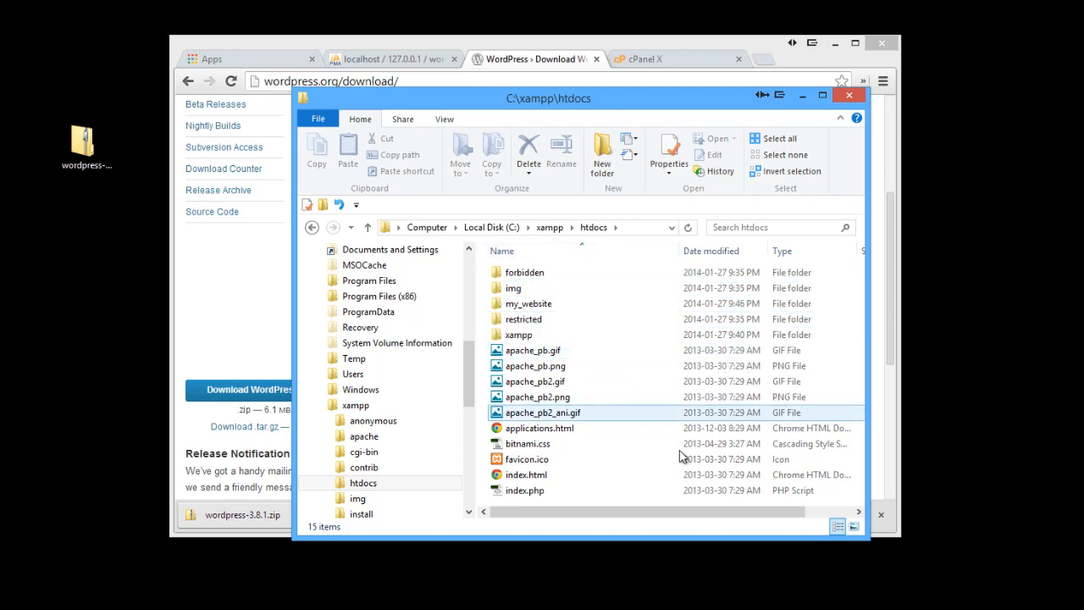
{"action": "left_click_drag", "start_coordinate": [712, 537], "coordinate": [706, 599]}
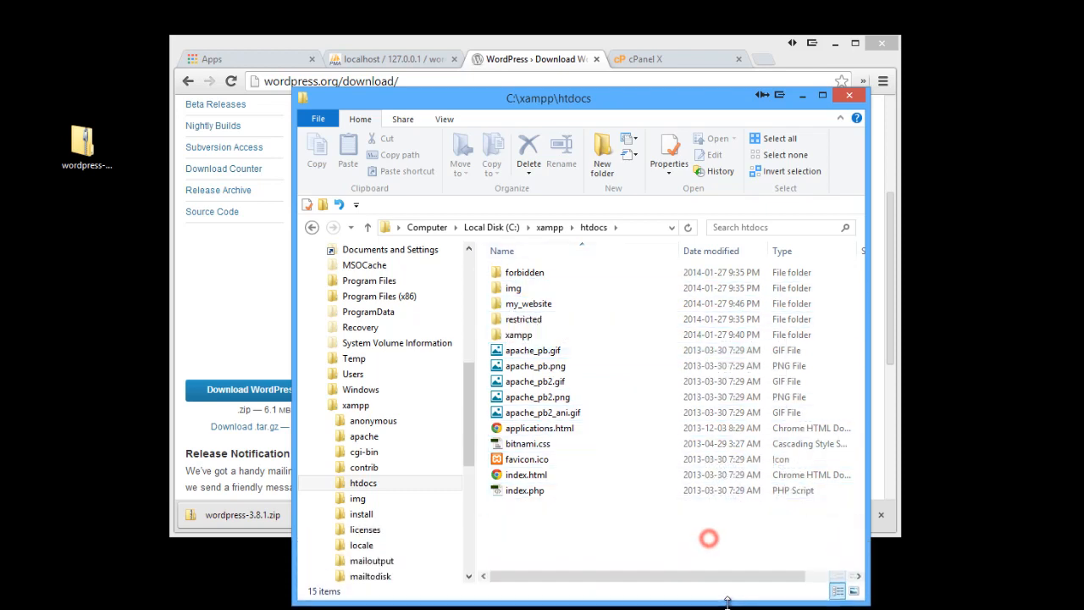
Create a new folder named wordpress inside htdocs and open it
{"action": "right_click", "coordinate": [567, 521]}
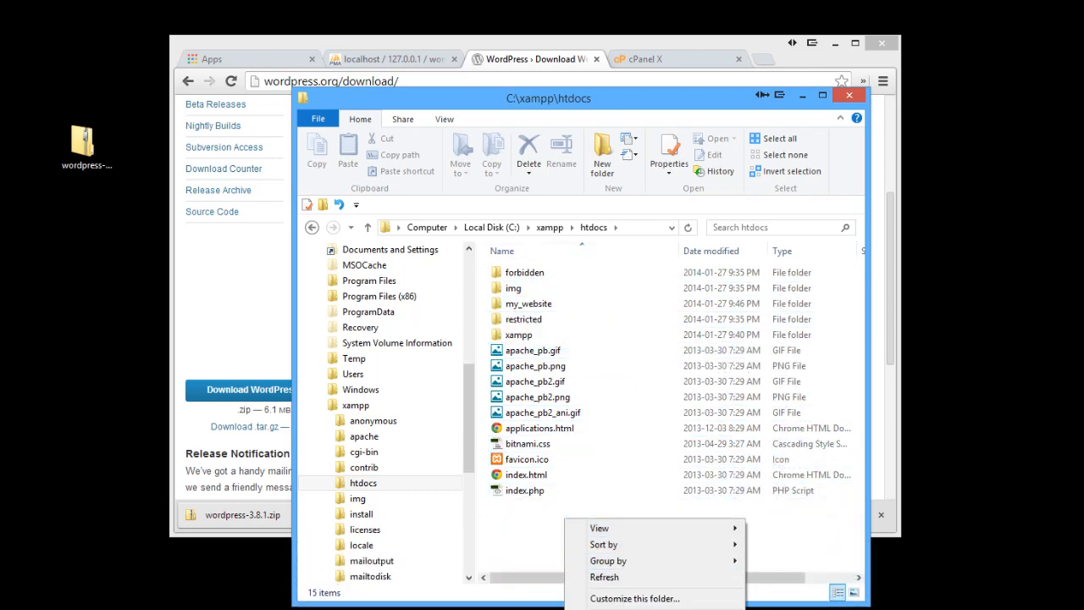
{"action": "mouse_move", "coordinate": [648, 609]}
{"action": "left_click", "coordinate": [780, 544]}
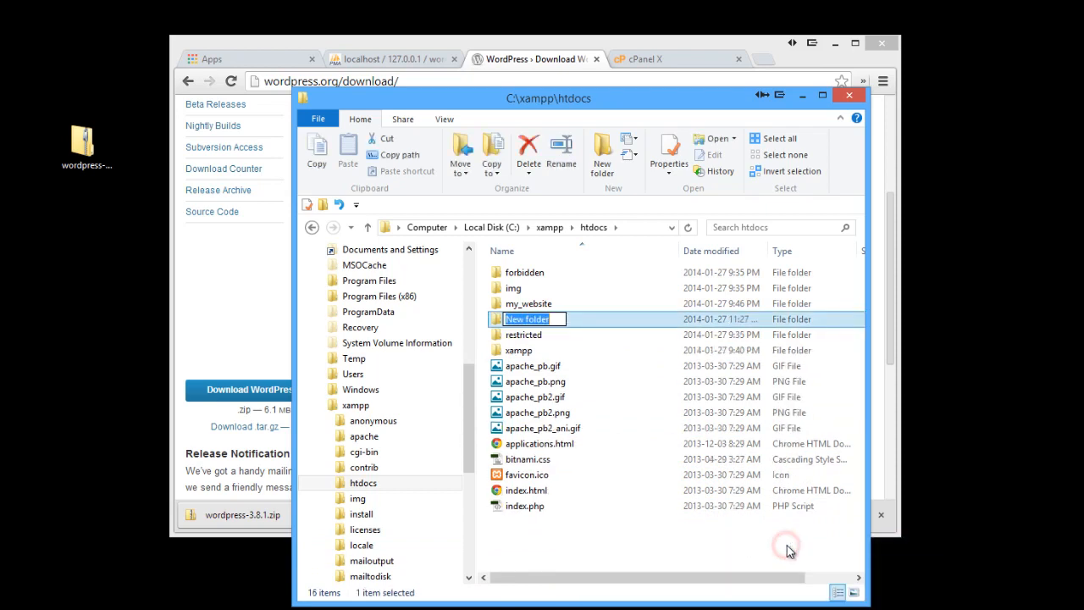
{"action": "type", "text": "wordpress"}
{"action": "key", "text": "Return"}
{"action": "key", "text": "Return"}
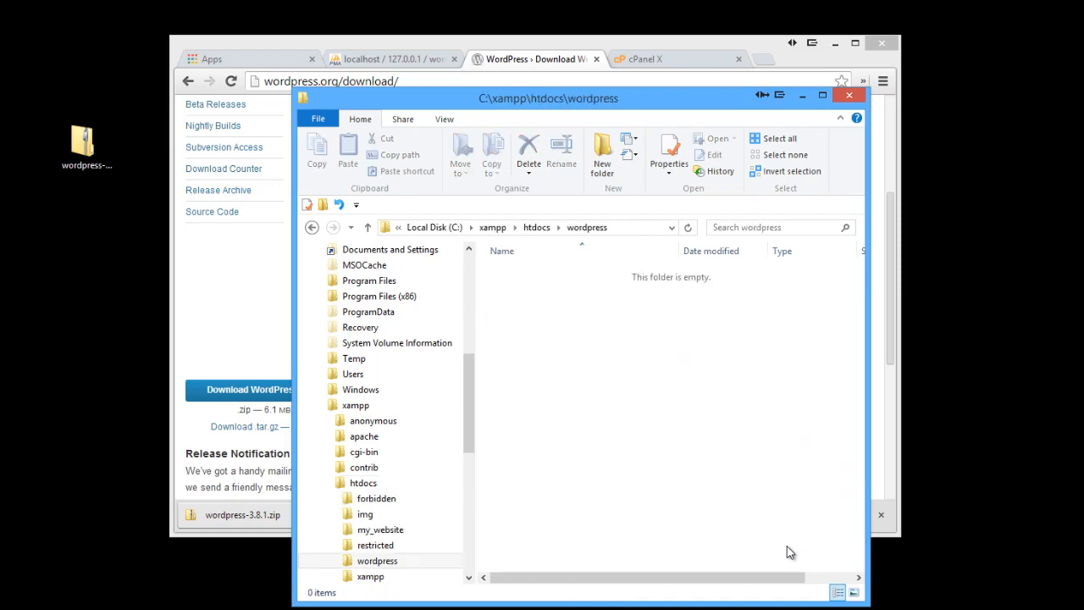
{"action": "left_click_drag", "start_coordinate": [452, 98], "coordinate": [636, 123]}
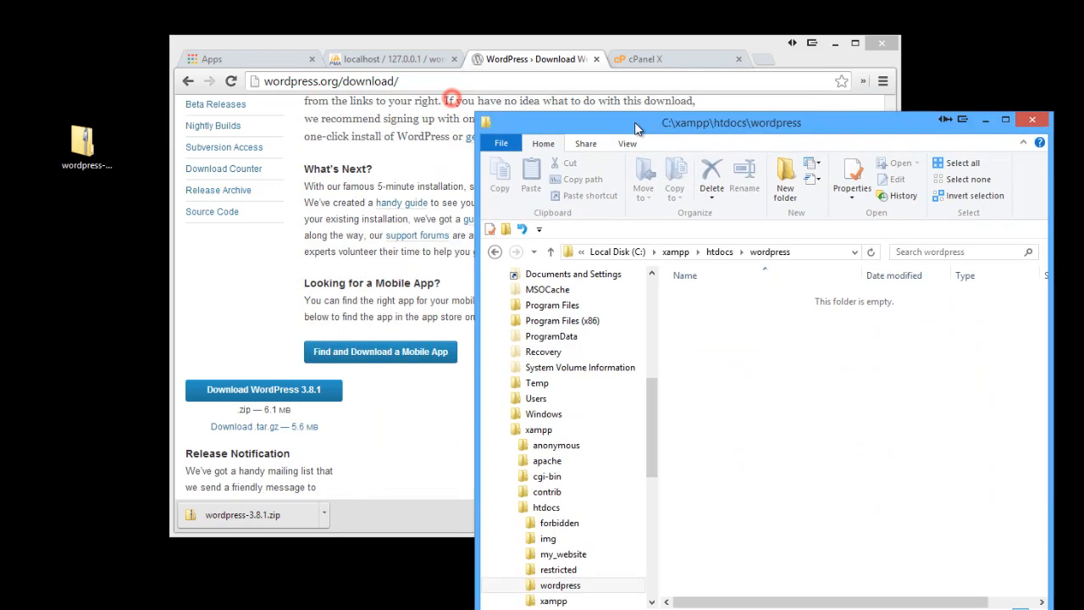
Open the extracted wordpress-3.8.1 folder and its inner wordpress folder of files
{"action": "left_click_drag", "start_coordinate": [514, 51], "coordinate": [552, 35]}
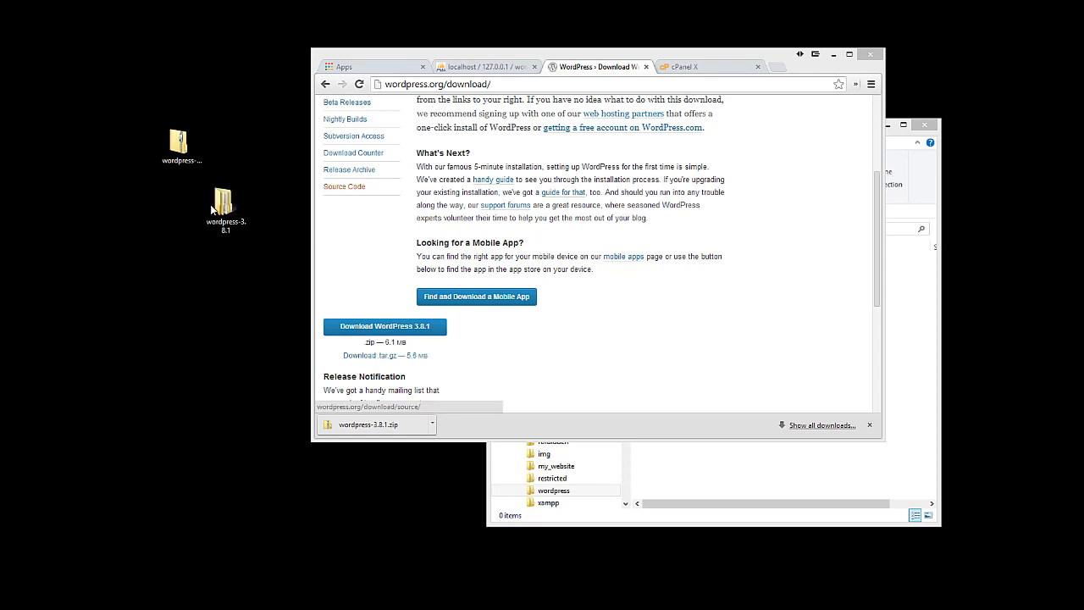
{"action": "left_click", "coordinate": [220, 201]}
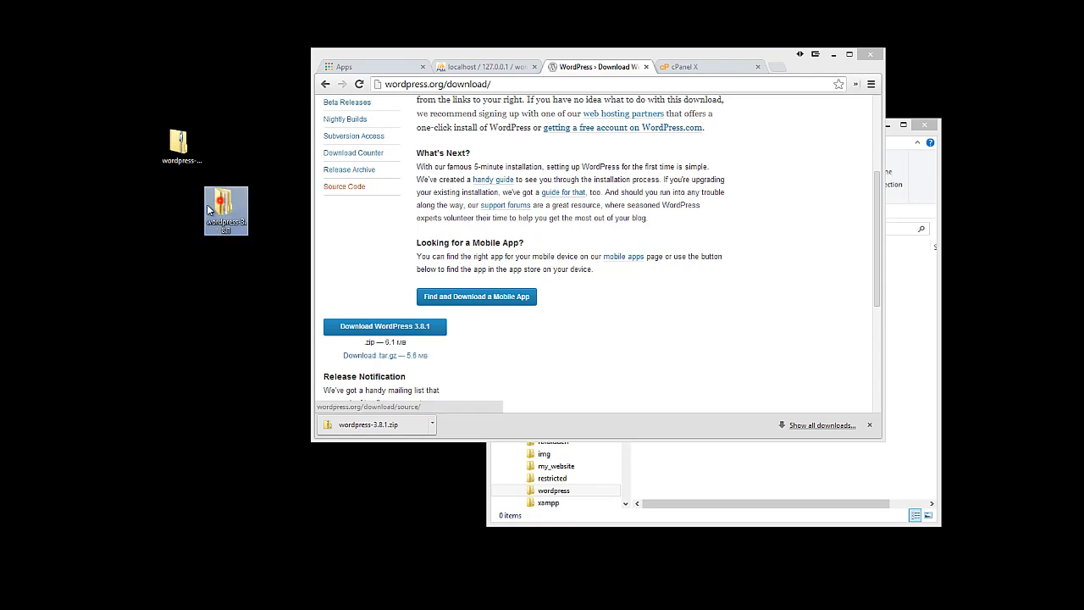
{"action": "left_click_drag", "start_coordinate": [208, 211], "coordinate": [179, 211]}
{"action": "left_click", "coordinate": [180, 150]}
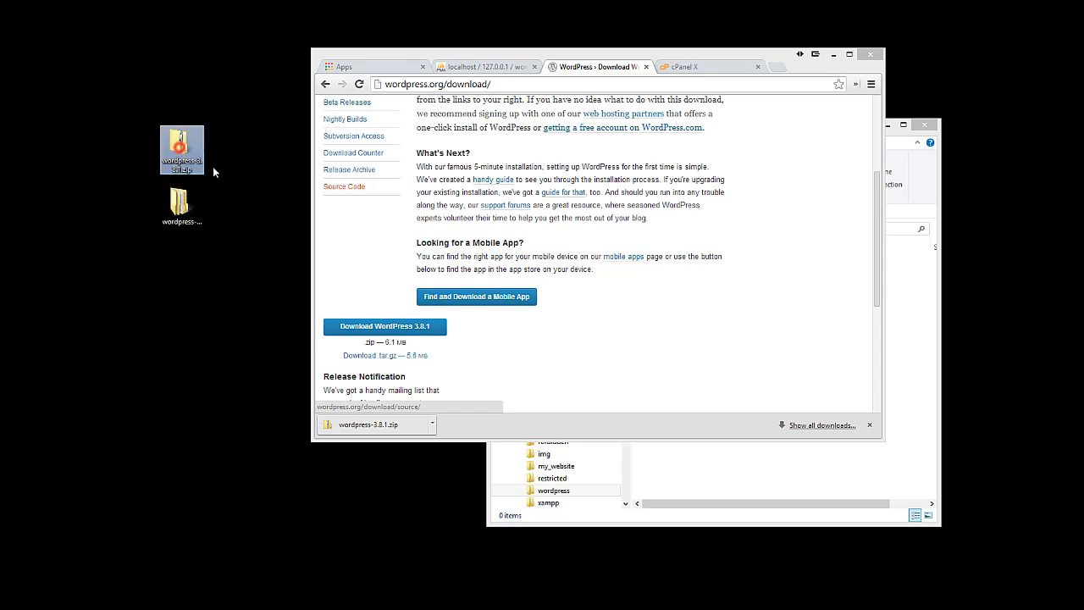
{"action": "left_click", "coordinate": [187, 204]}
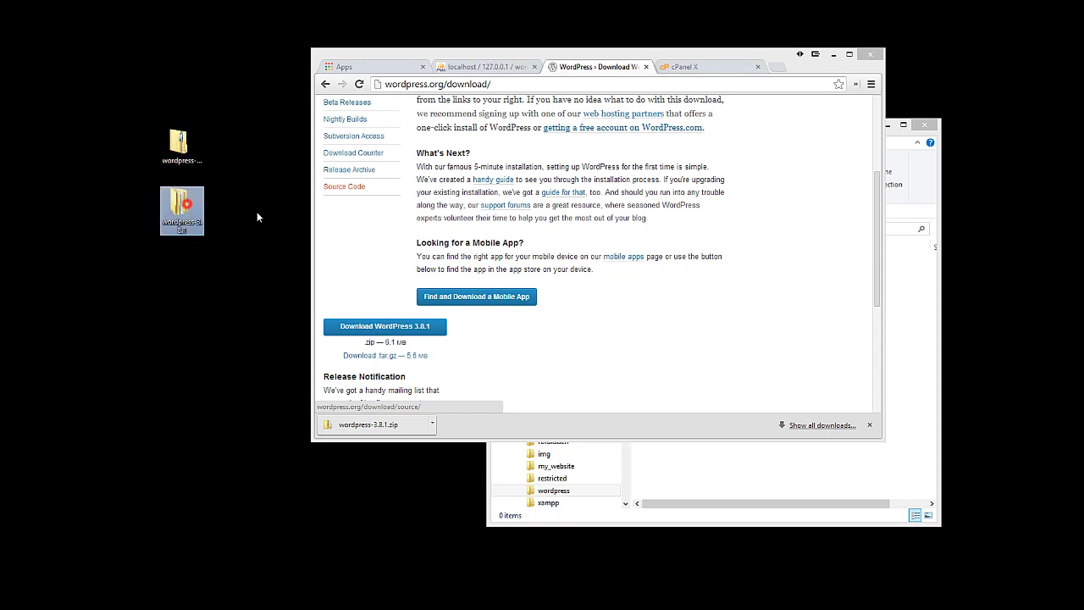
{"action": "left_click", "coordinate": [179, 206]}
{"action": "double_click", "coordinate": [179, 206]}
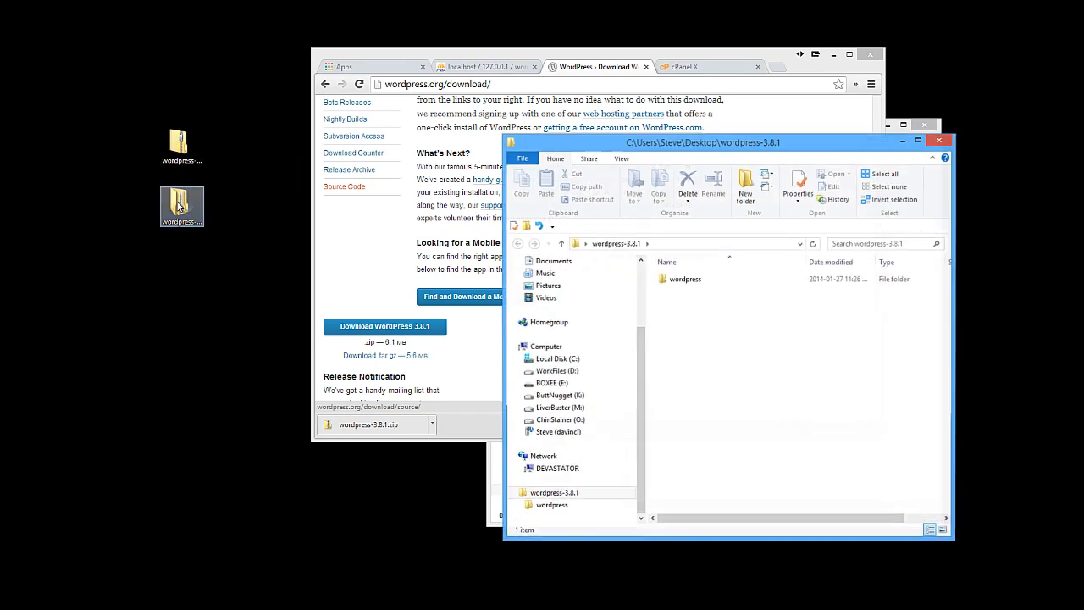
{"action": "left_click_drag", "start_coordinate": [716, 146], "coordinate": [294, 22]}
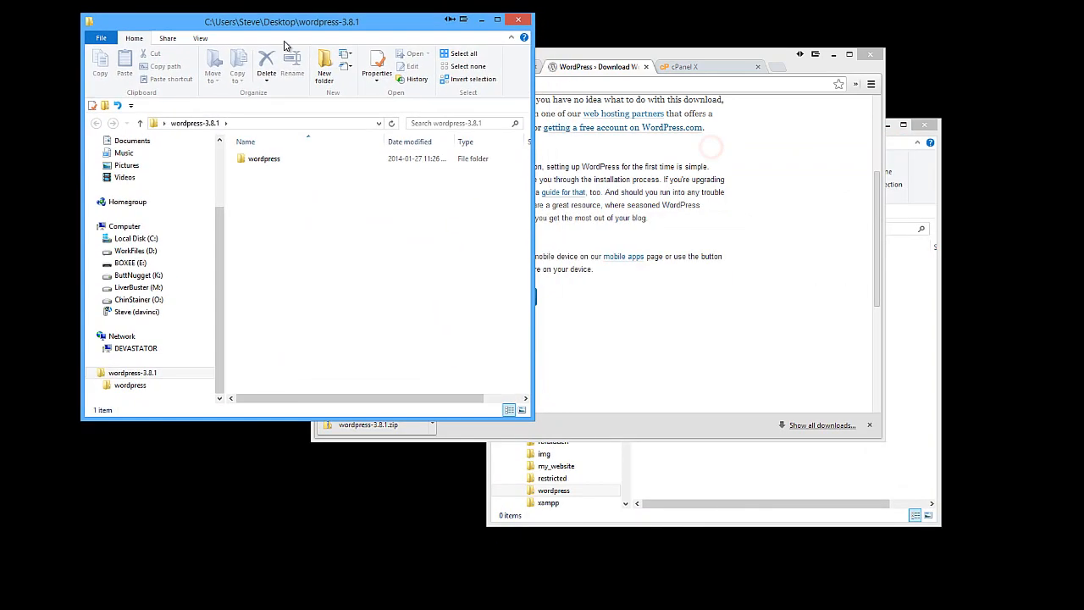
{"action": "double_click", "coordinate": [261, 160]}
Move all 19 items, wp-admin through xmlrpc.php, into C:\xampp\htdocs\wordpress
{"action": "left_click", "coordinate": [836, 460]}
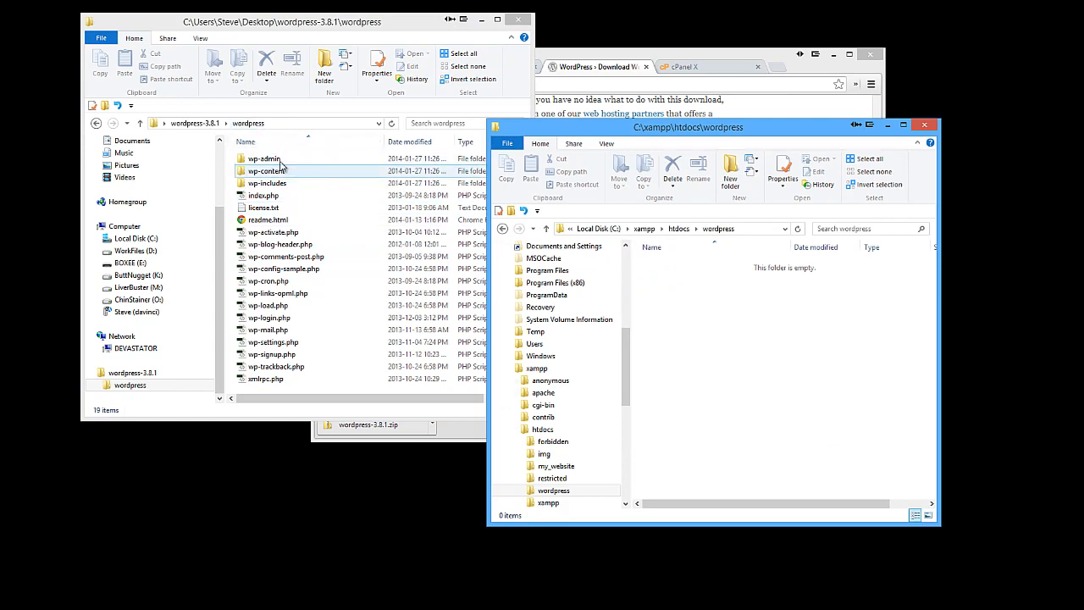
{"action": "left_click", "coordinate": [267, 159]}
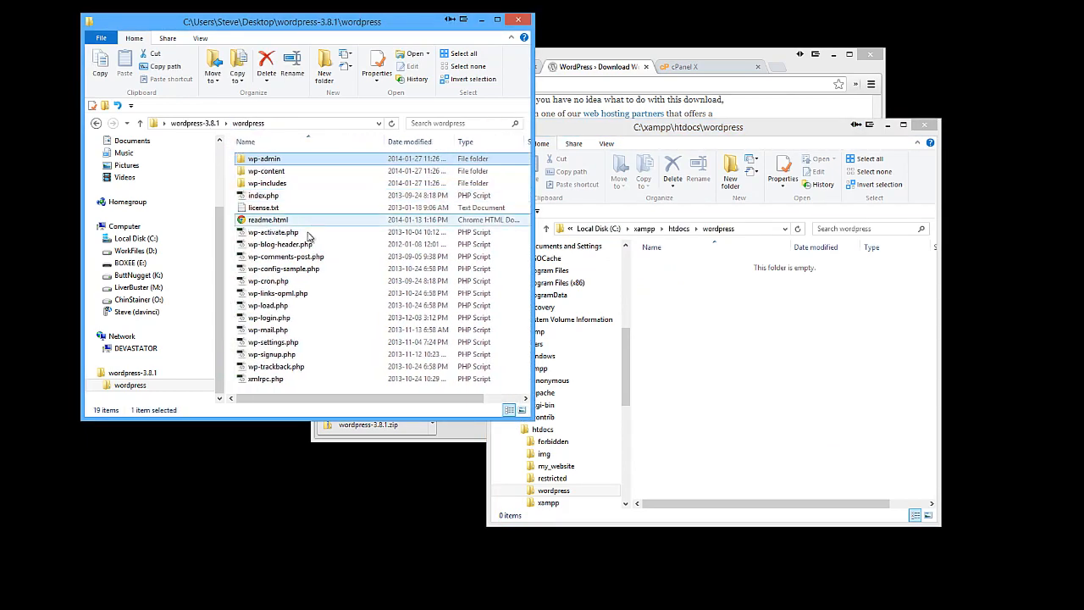
{"action": "left_click", "coordinate": [286, 379], "text": "shift"}
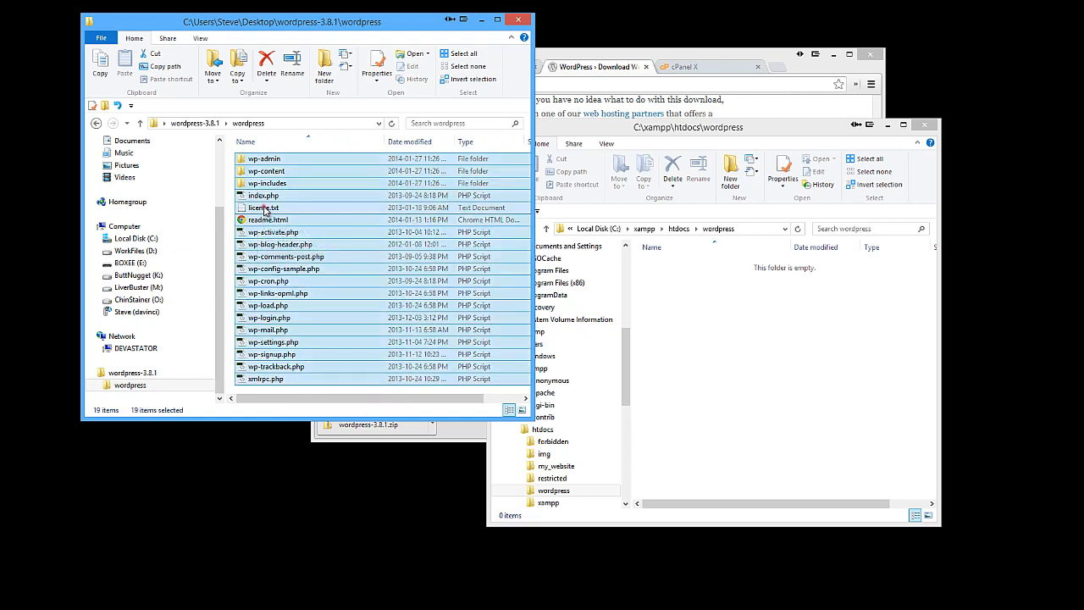
{"action": "left_click_drag", "start_coordinate": [571, 285], "coordinate": [674, 344]}
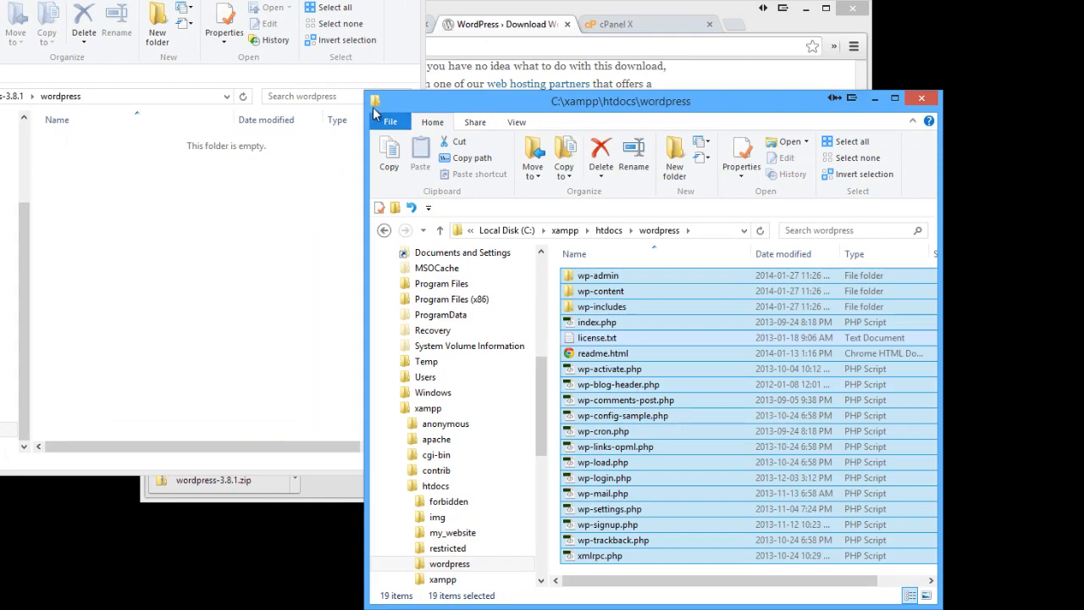
{"action": "left_click_drag", "start_coordinate": [363, 91], "coordinate": [248, 66]}
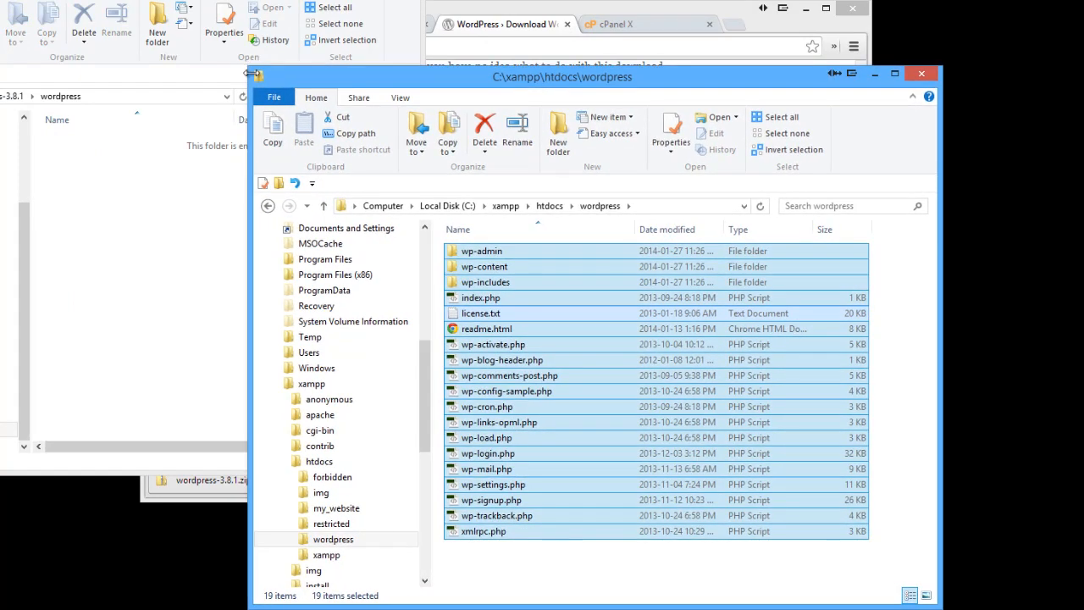
{"action": "left_click_drag", "start_coordinate": [500, 75], "coordinate": [542, 128]}
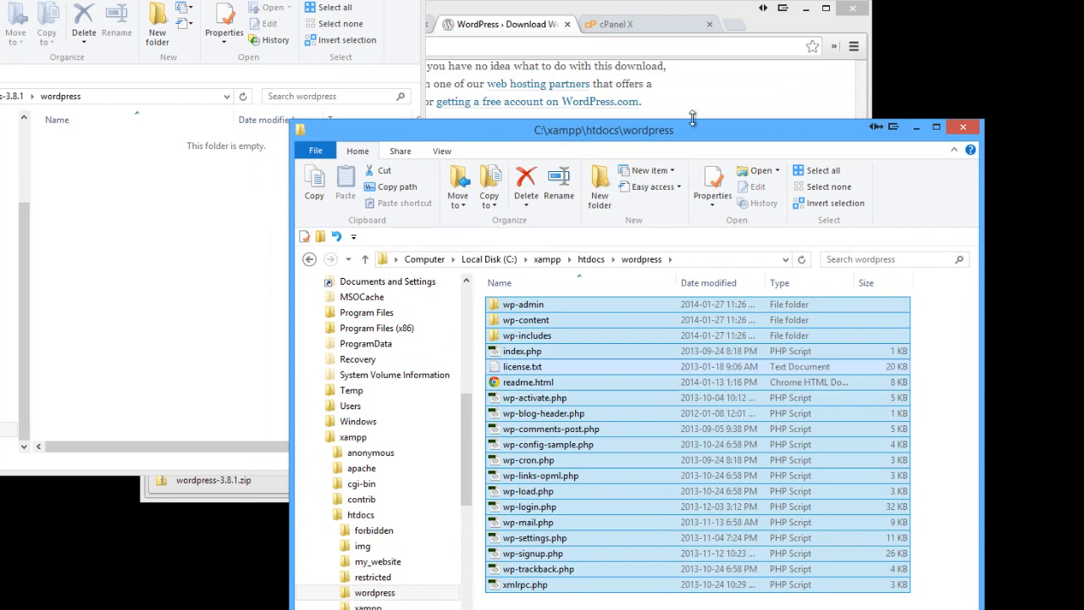
{"action": "left_click", "coordinate": [640, 11]}
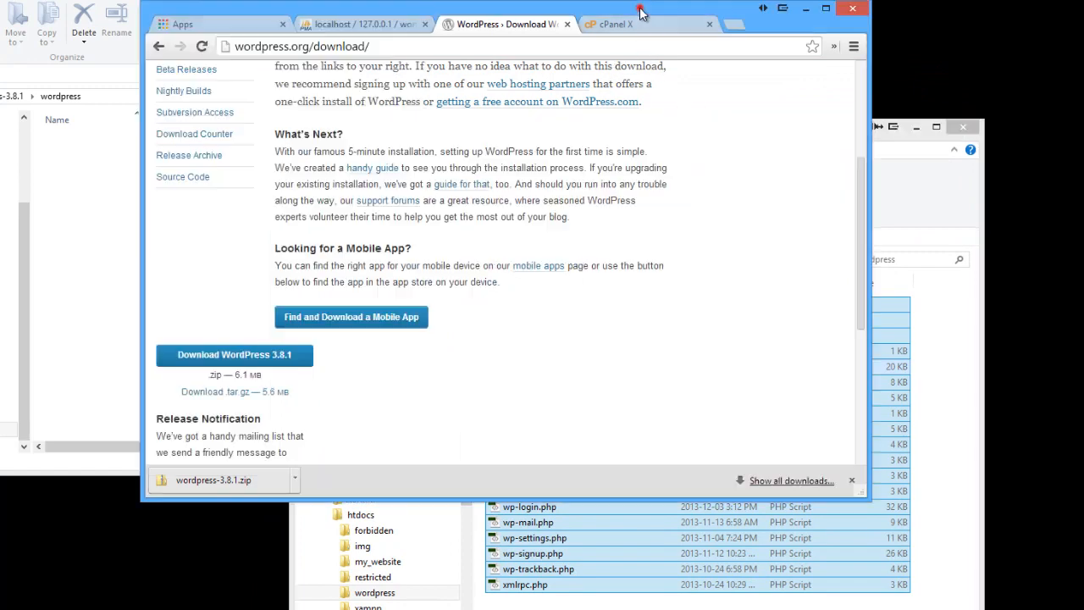
Load localhost/wordpress in the phpMyAdmin tab to reach the missing wp-config.php notice
{"action": "left_click", "coordinate": [360, 24]}
{"action": "left_click", "coordinate": [290, 46]}
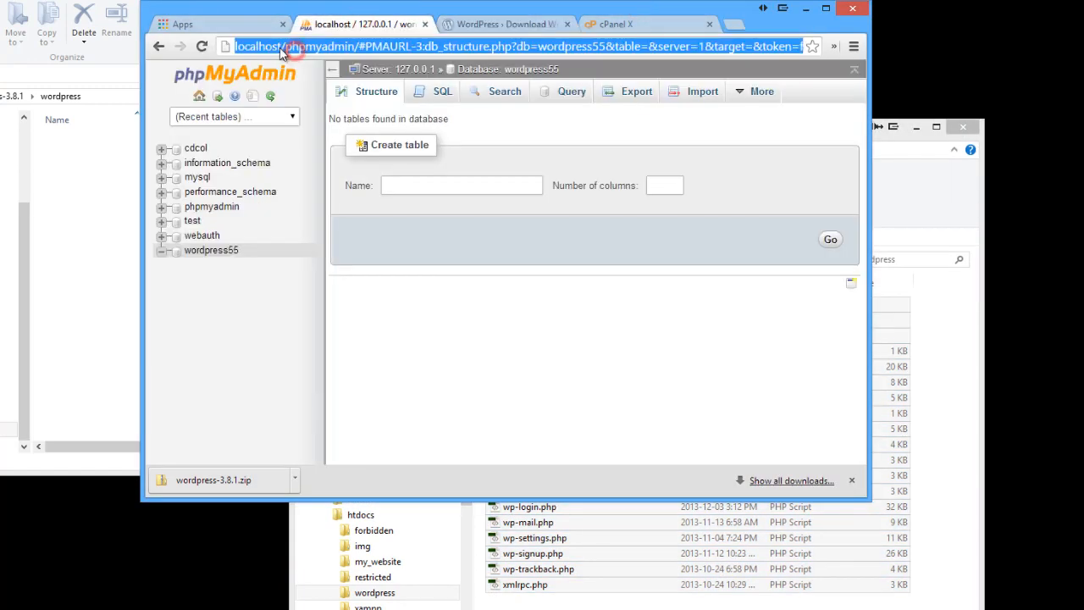
{"action": "left_click_drag", "start_coordinate": [285, 47], "coordinate": [881, 51]}
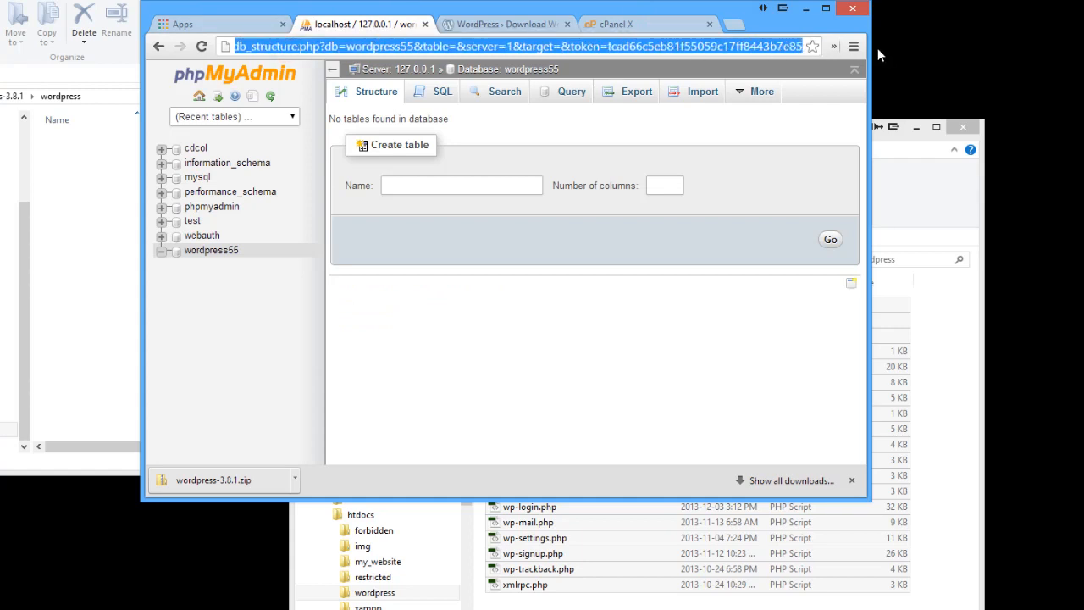
{"action": "key", "text": "BackSpace"}
{"action": "type", "text": "w"}
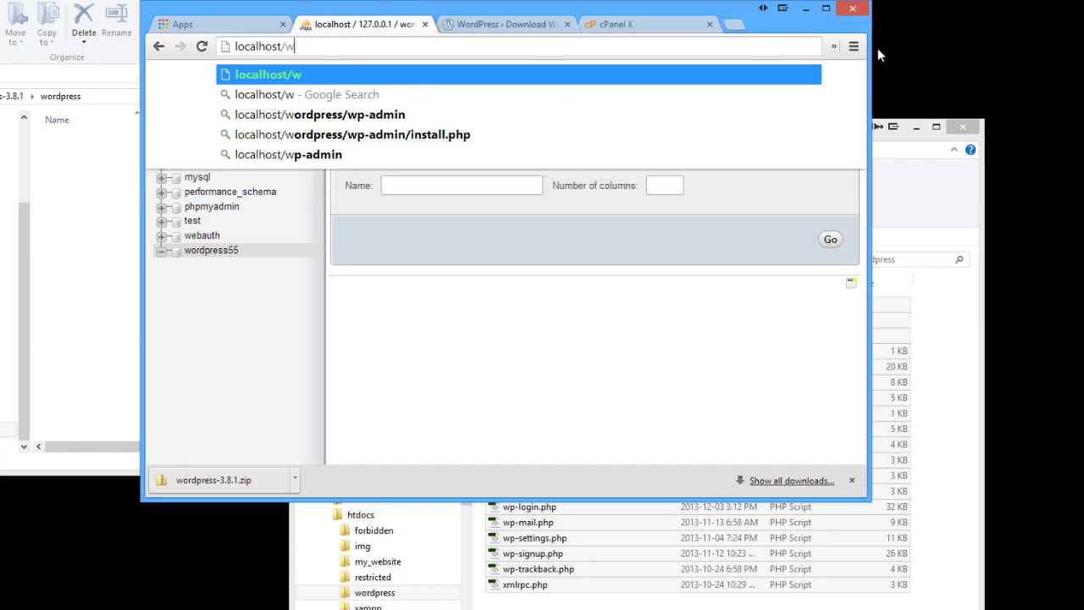
{"action": "type", "text": "ordpress/"}
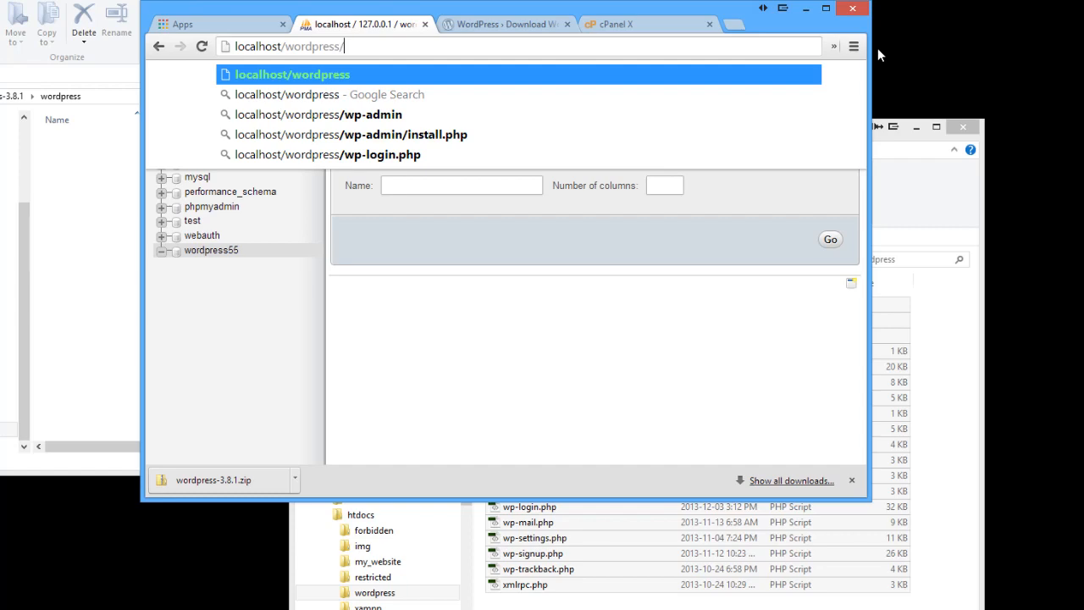
{"action": "key", "text": "Return"}
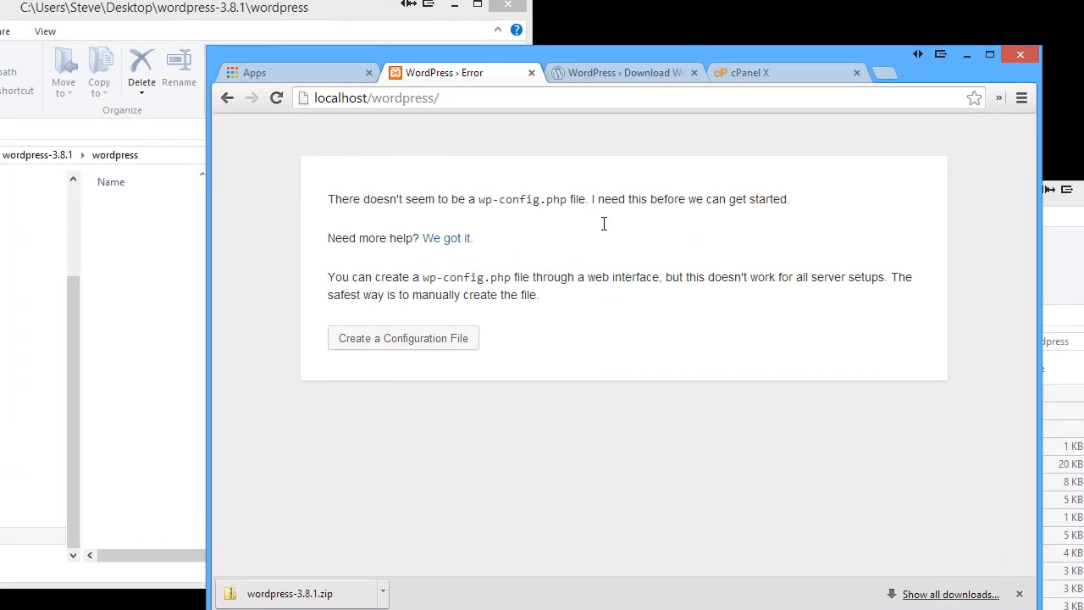
{"action": "left_click_drag", "start_coordinate": [551, 55], "coordinate": [472, 28]}
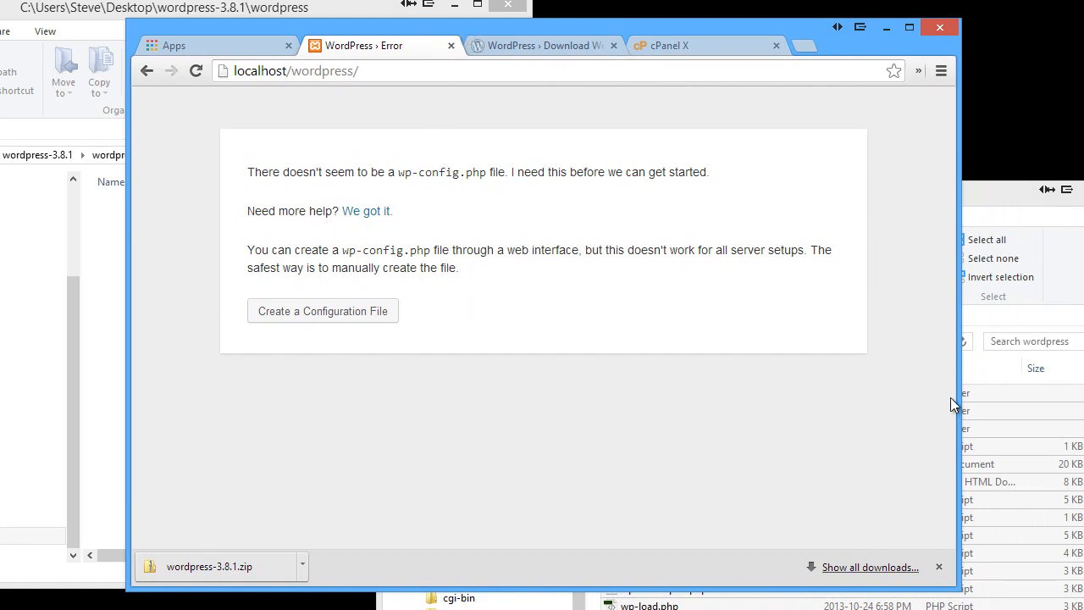
{"action": "left_click", "coordinate": [322, 314]}
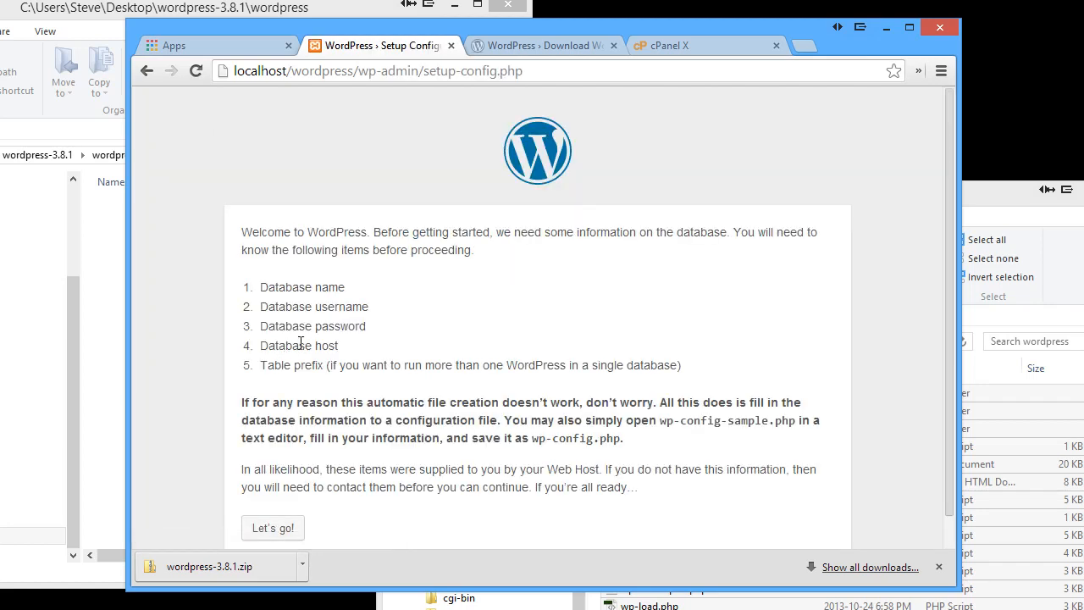
Review the required database name, user name and password, then continue with Let's go!
{"action": "scroll", "coordinate": [303, 244], "scroll_direction": "down", "scroll_amount": 1}
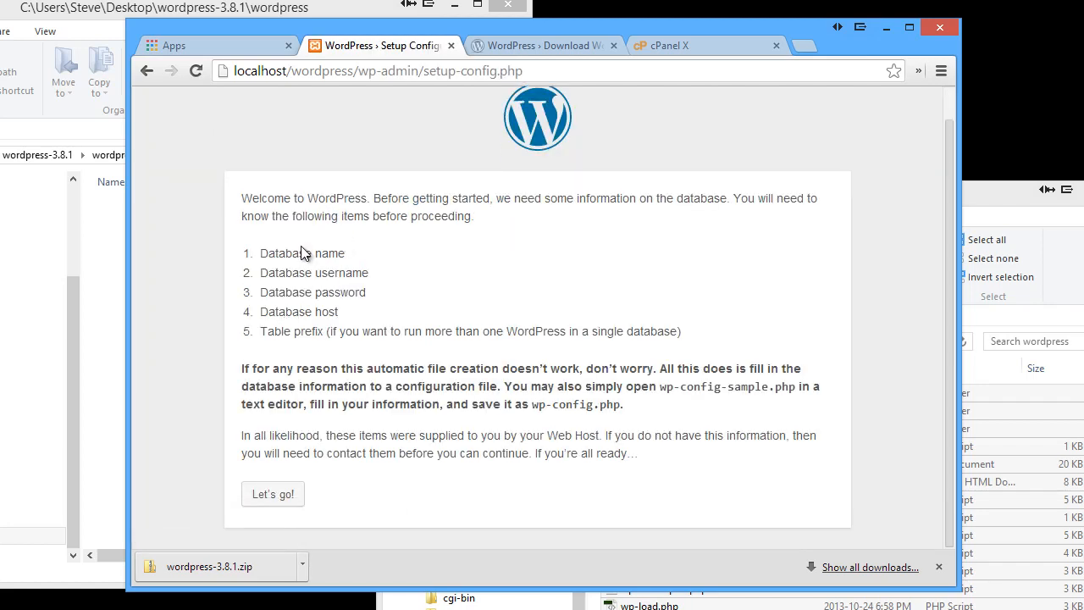
{"action": "left_click_drag", "start_coordinate": [259, 253], "coordinate": [369, 292]}
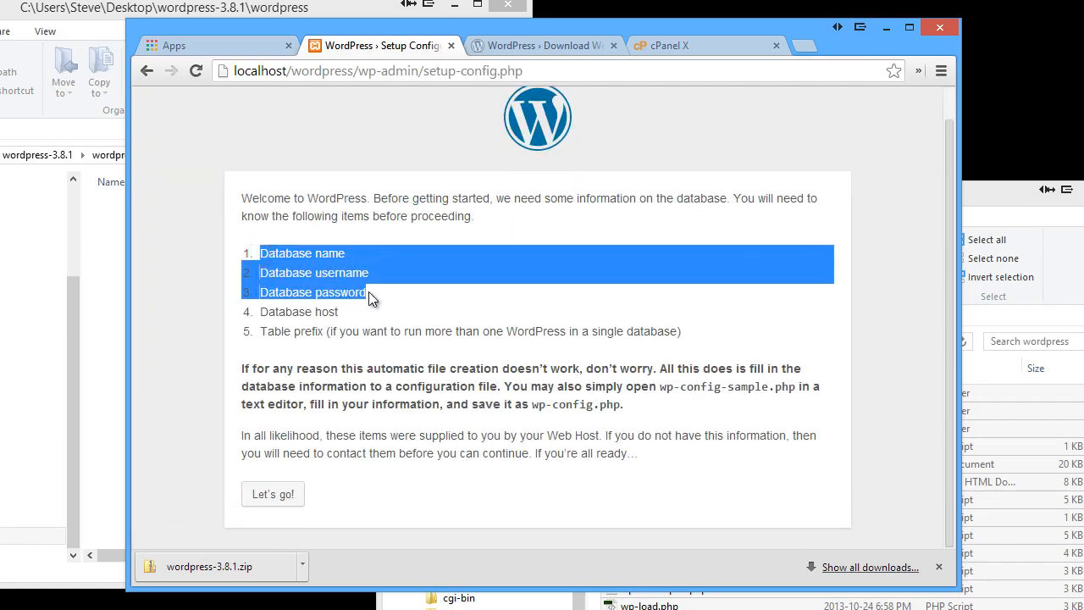
{"action": "left_click", "coordinate": [375, 291]}
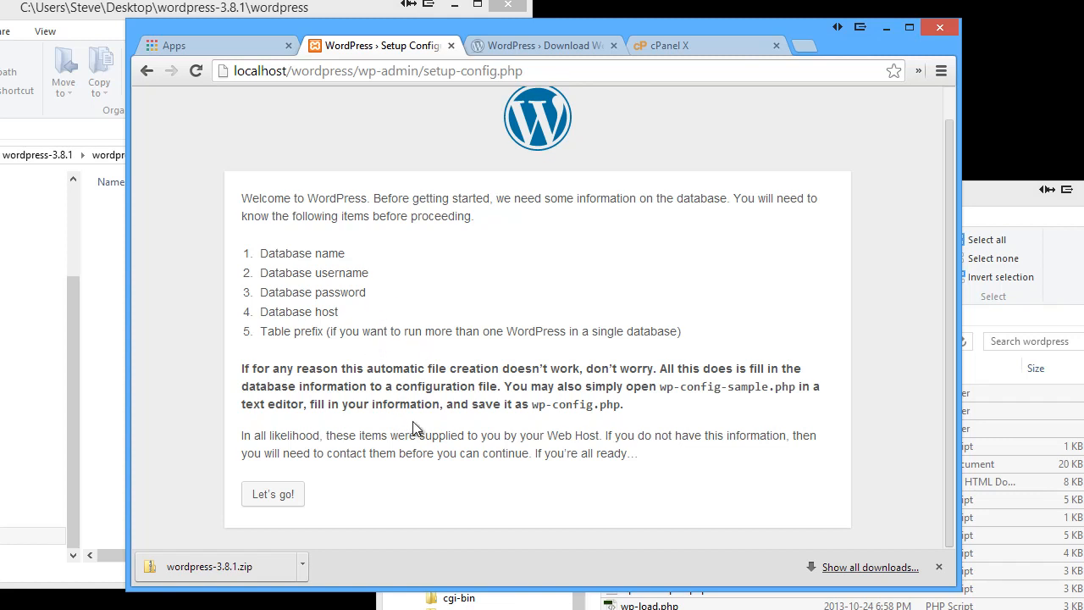
{"action": "left_click", "coordinate": [289, 500]}
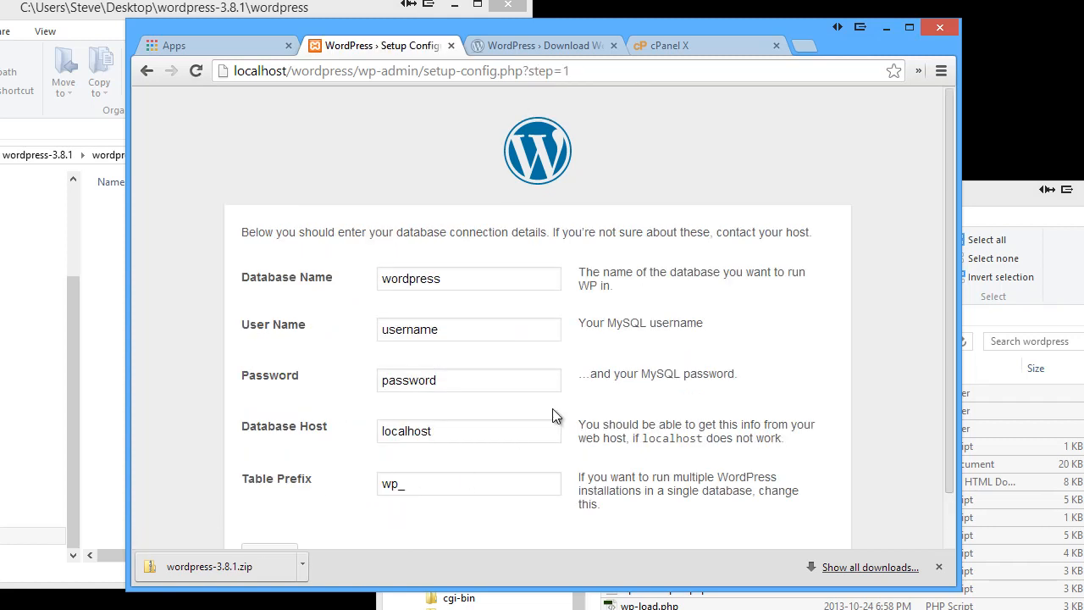
Change the Database Name to wordpress55, checking it against phpMyAdmin
{"action": "left_click", "coordinate": [453, 279]}
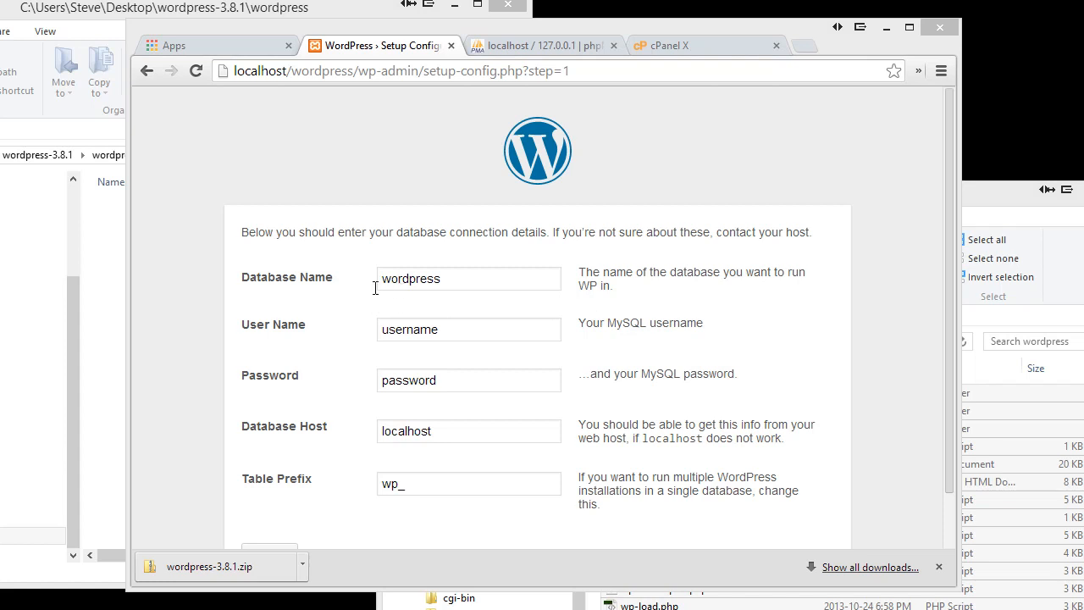
{"action": "left_click", "coordinate": [460, 279]}
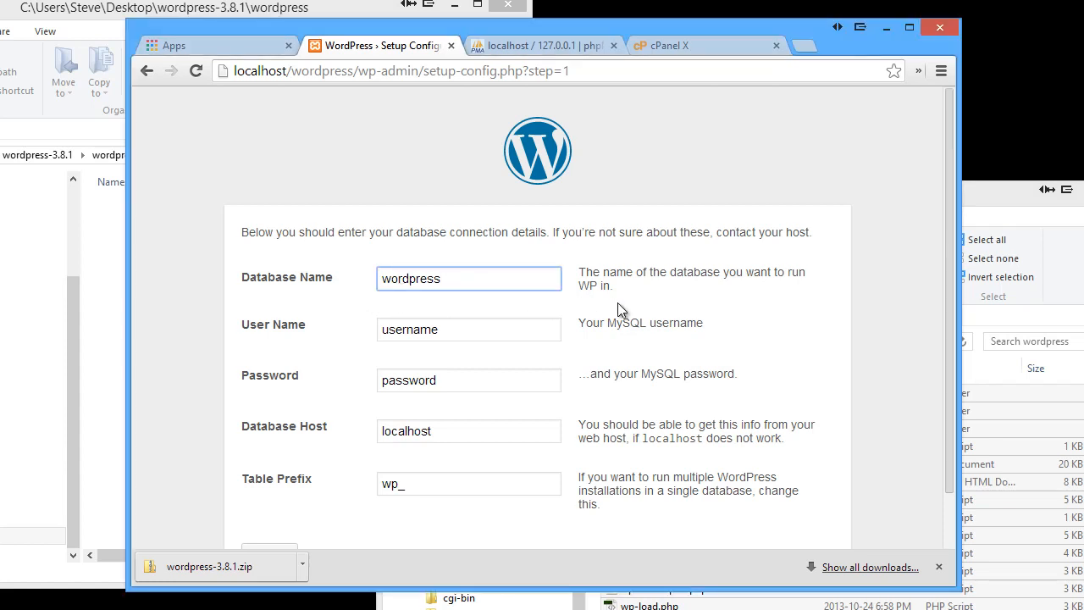
{"action": "type", "text": "55"}
{"action": "left_click", "coordinate": [525, 45]}
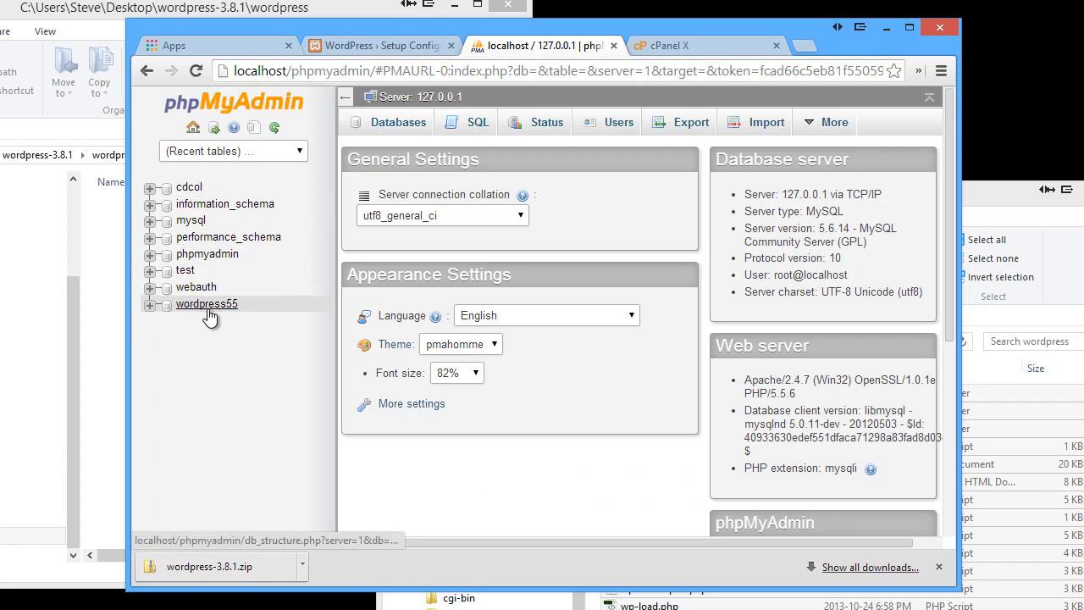
{"action": "left_click", "coordinate": [389, 46]}
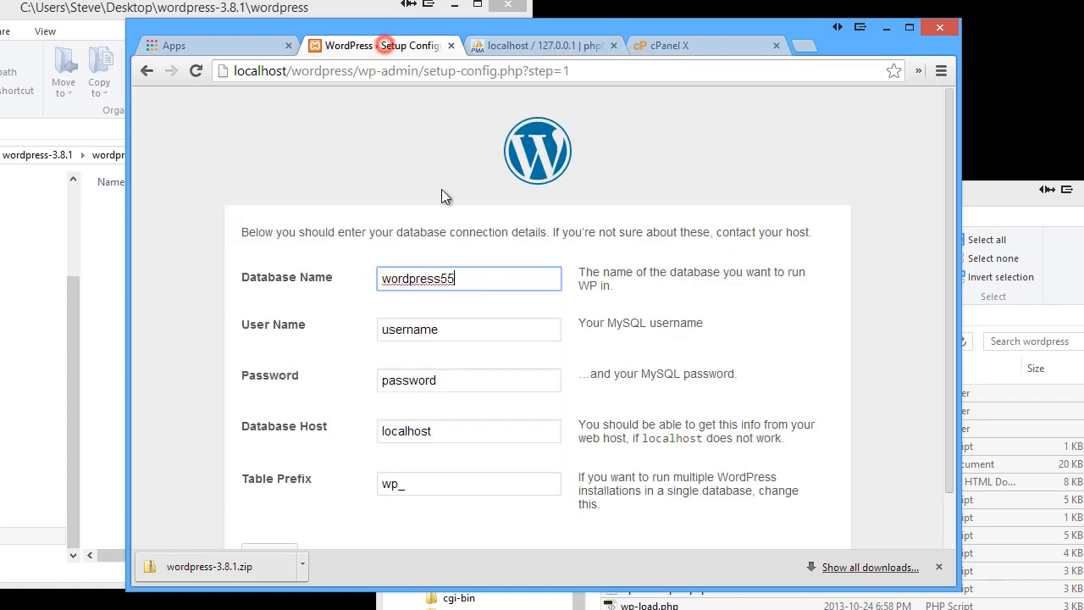
Enter user name wpuser and the database password, keeping host localhost and prefix wp_
{"action": "left_click_drag", "start_coordinate": [491, 332], "coordinate": [345, 325]}
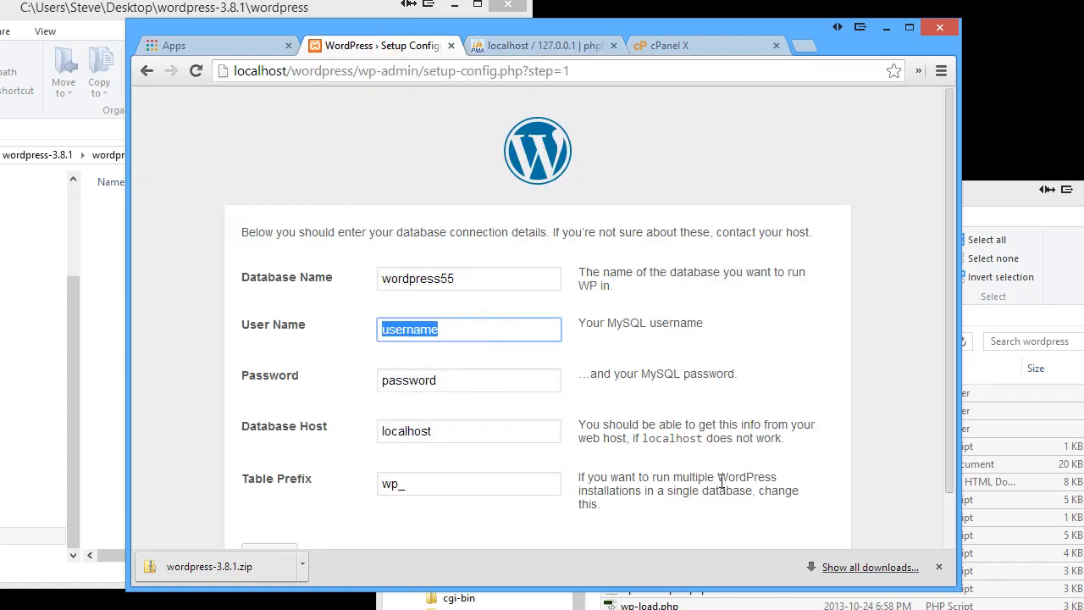
{"action": "type", "text": "wpus"}
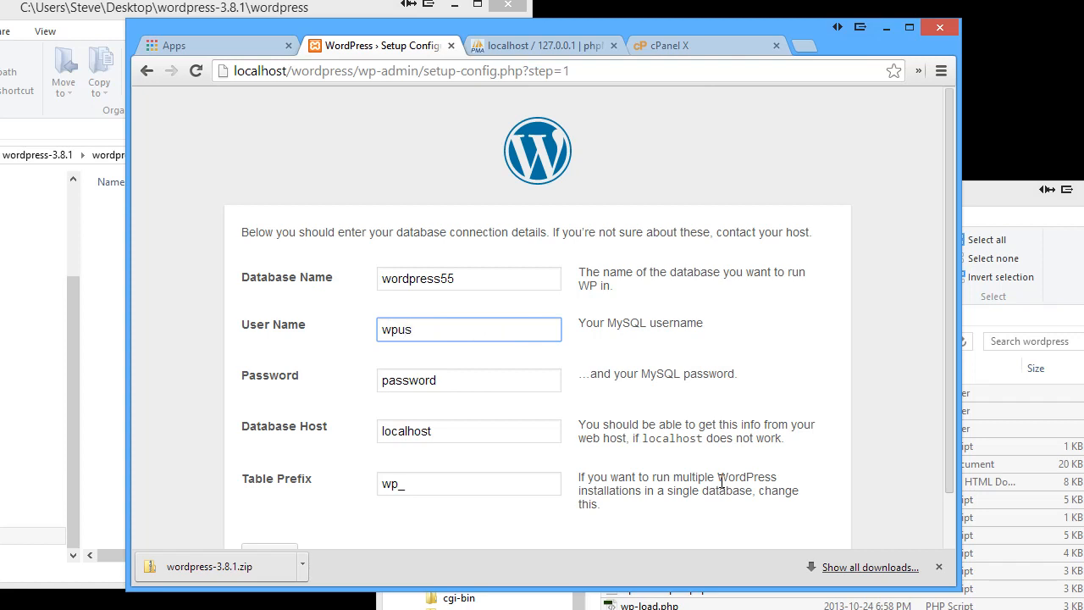
{"action": "type", "text": "er"}
{"action": "left_click_drag", "start_coordinate": [464, 380], "coordinate": [312, 376]}
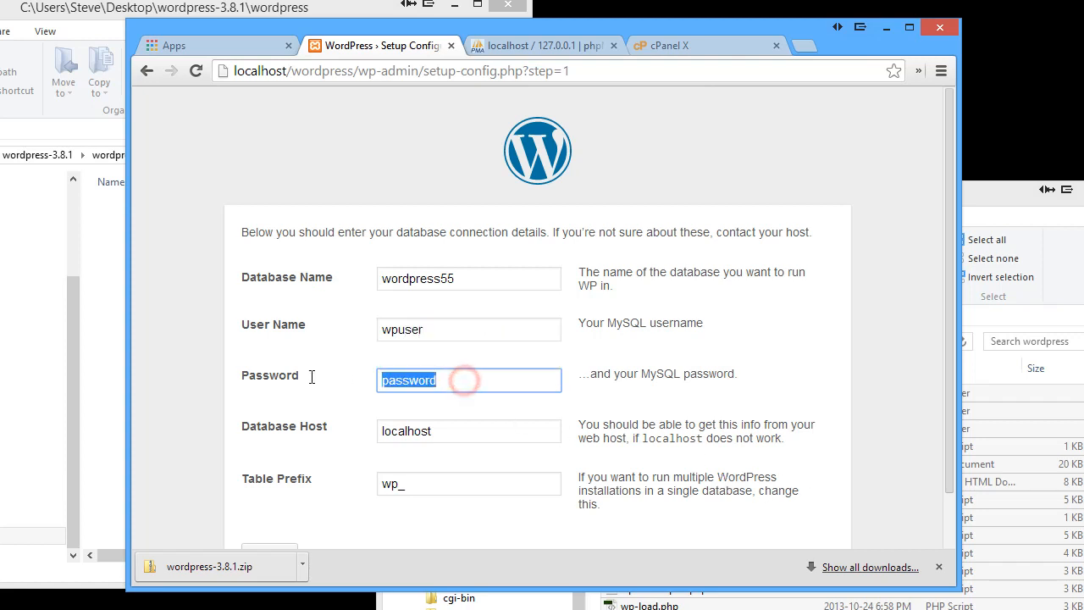
{"action": "type", "text": "wpuser"}
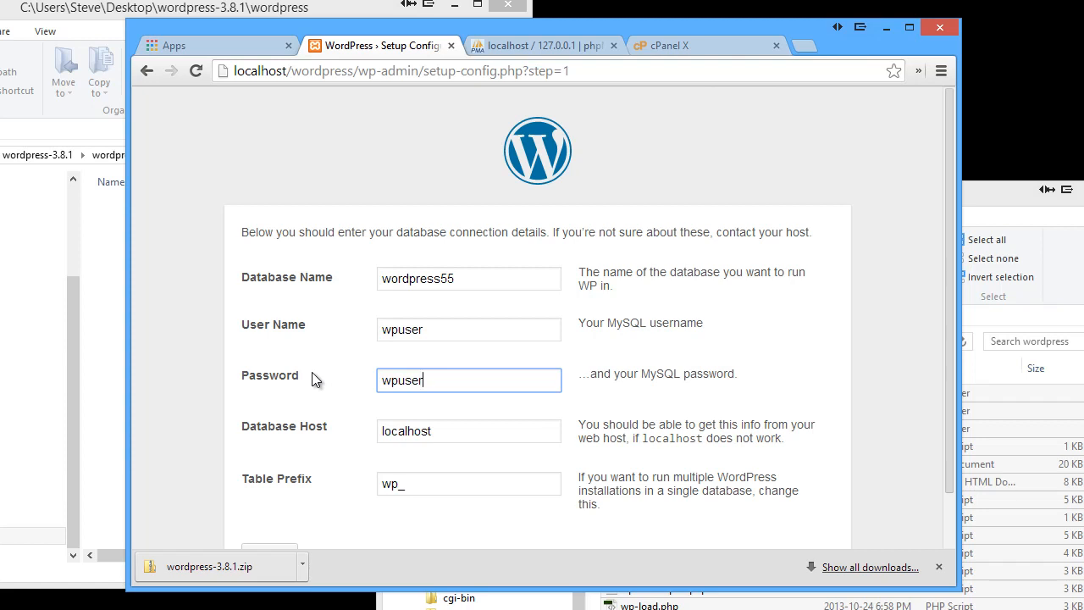
{"action": "left_click", "coordinate": [477, 378]}
{"action": "left_click_drag", "start_coordinate": [468, 431], "coordinate": [308, 433]}
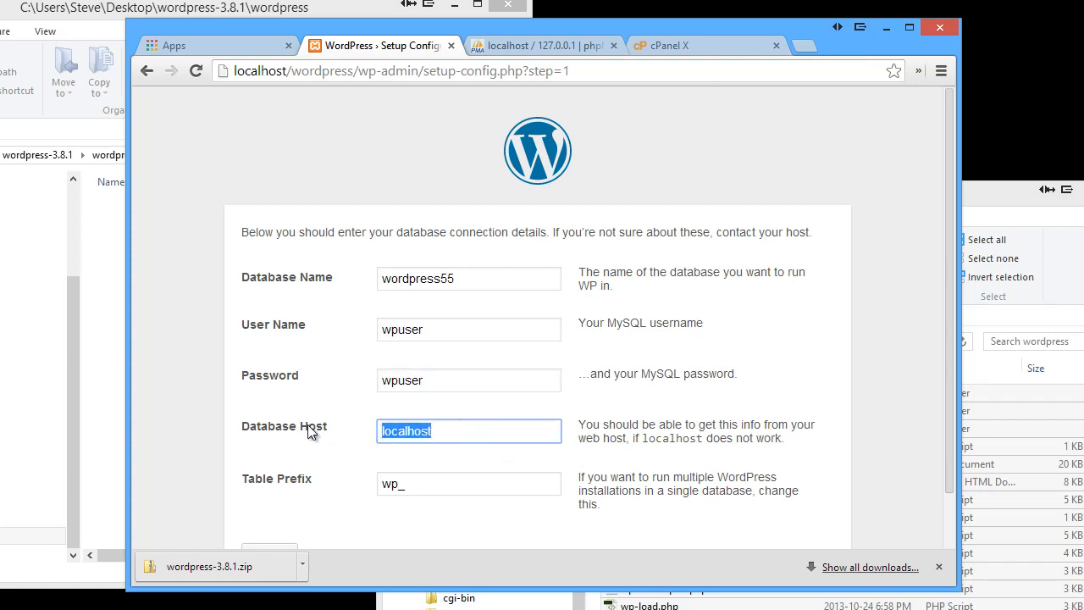
{"action": "left_click", "coordinate": [320, 446]}
{"action": "scroll", "coordinate": [320, 445], "scroll_direction": "down", "scroll_amount": 1}
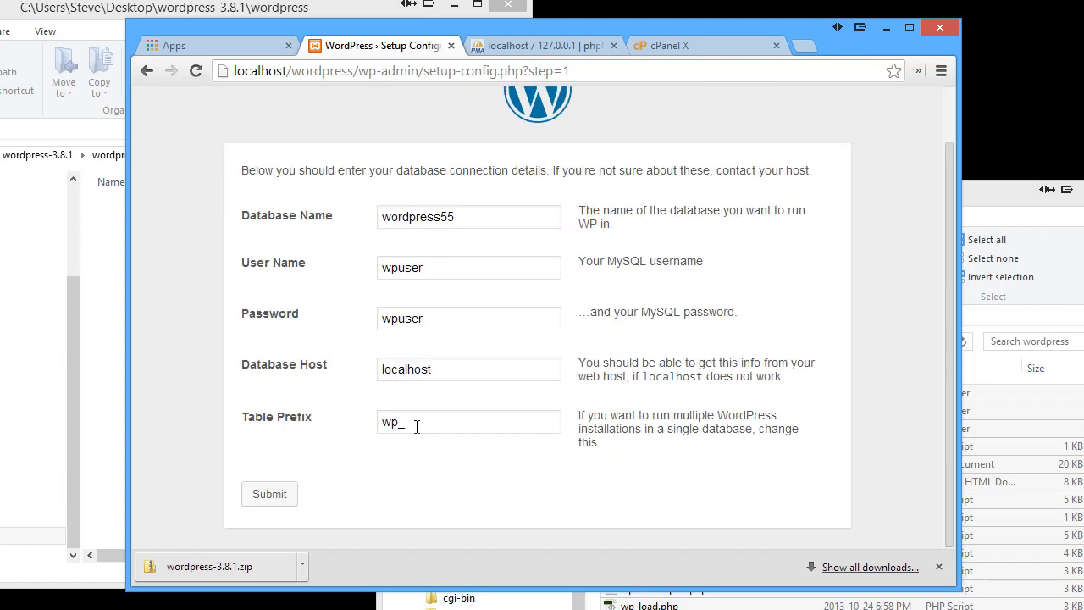
{"action": "left_click_drag", "start_coordinate": [415, 426], "coordinate": [383, 428]}
{"action": "left_click", "coordinate": [344, 433]}
{"action": "left_click", "coordinate": [268, 497]}
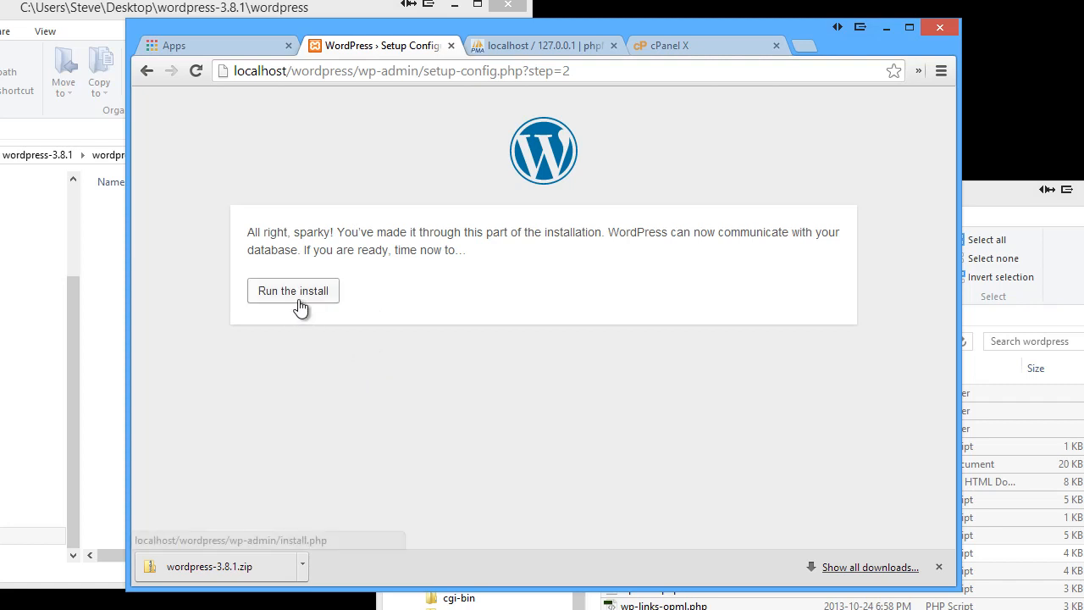
Go back, append 3 to the User Name and resubmit to trigger the connection error
{"action": "left_click", "coordinate": [146, 75]}
{"action": "left_click", "coordinate": [432, 270]}
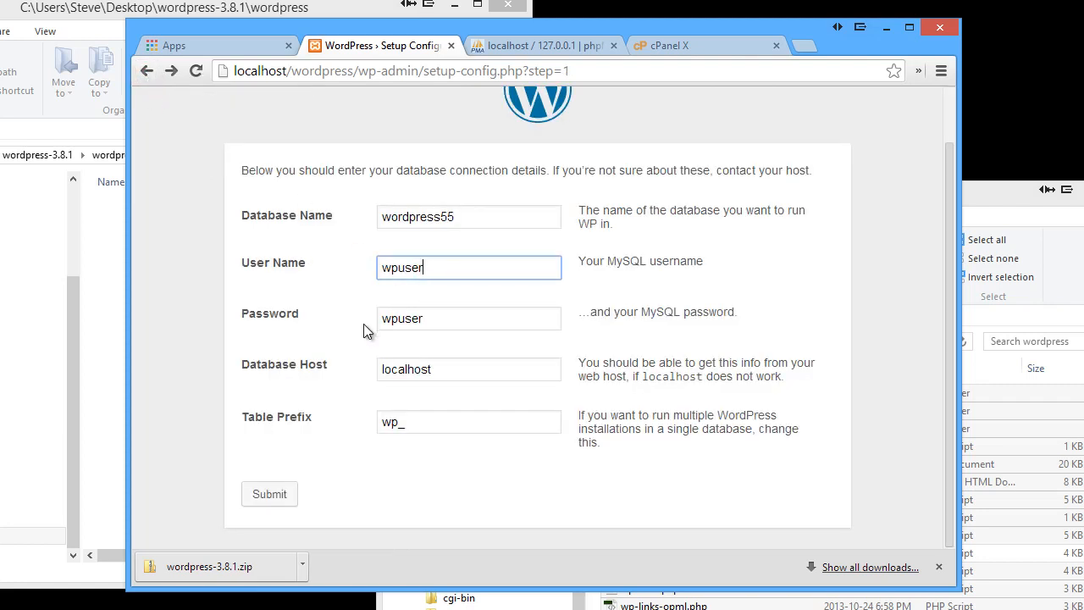
{"action": "type", "text": "3"}
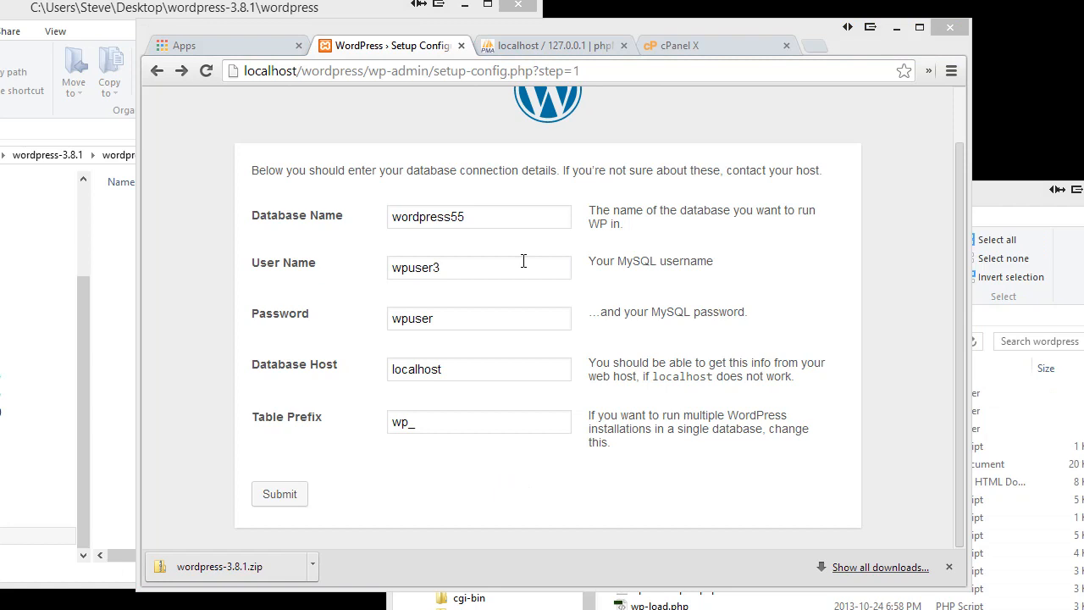
{"action": "left_click", "coordinate": [290, 496]}
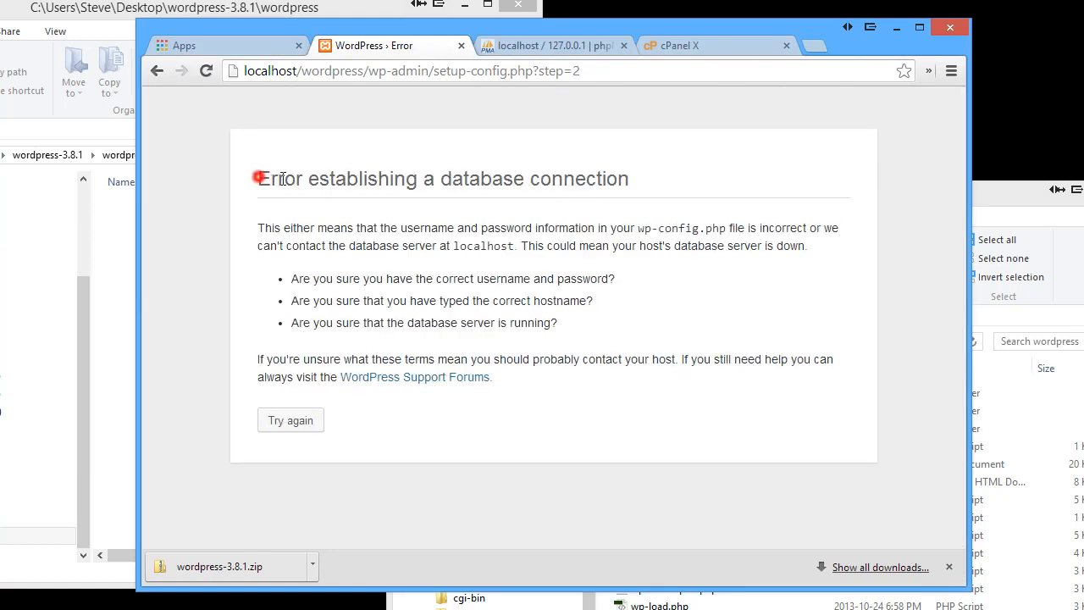
{"action": "left_click_drag", "start_coordinate": [259, 176], "coordinate": [629, 178]}
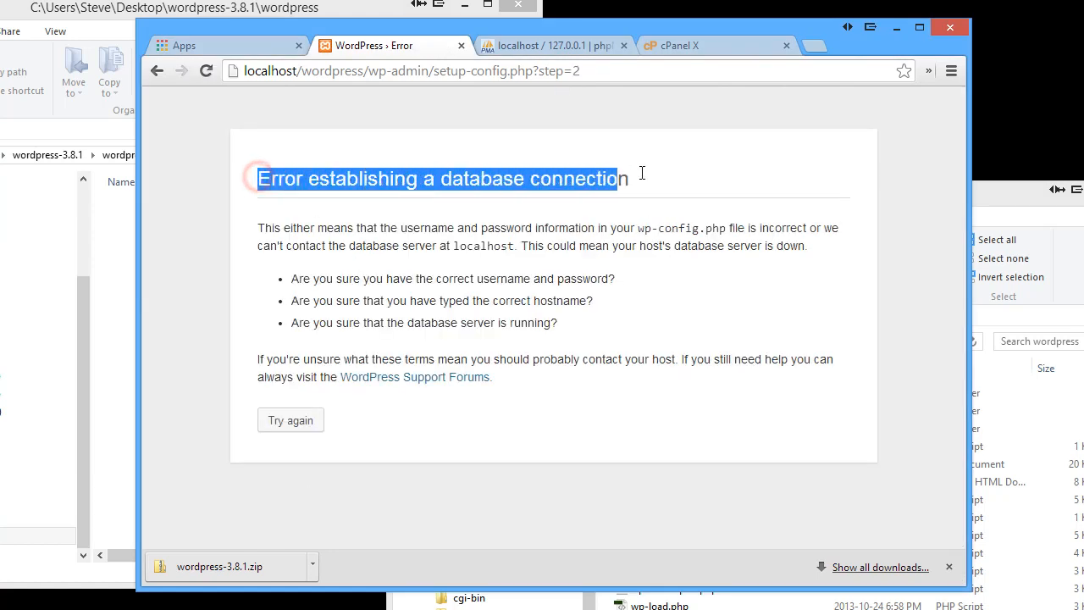
{"action": "left_click", "coordinate": [660, 288]}
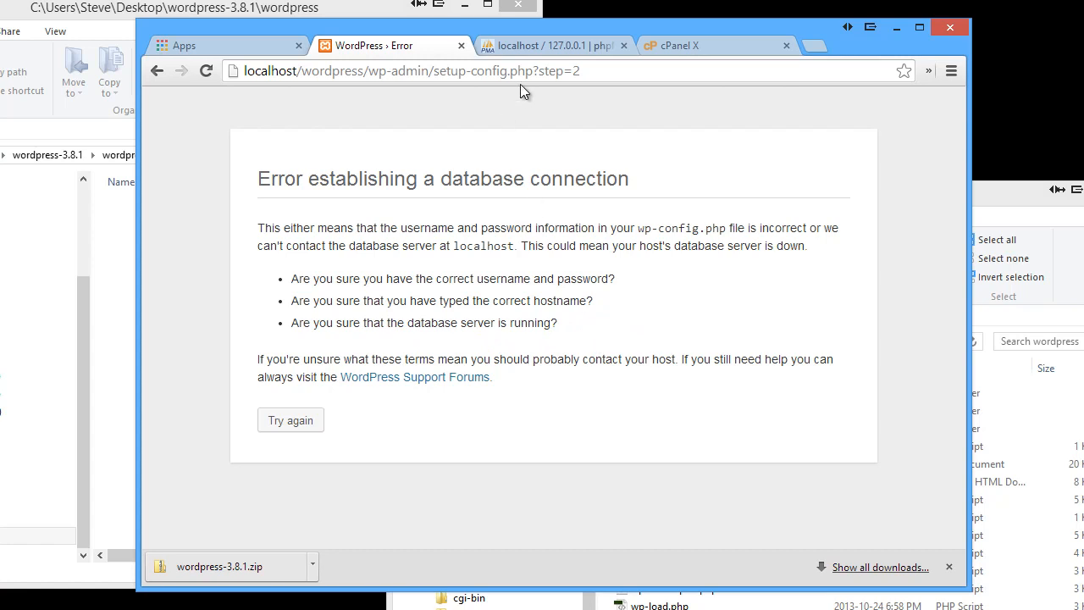
{"action": "left_click", "coordinate": [543, 49]}
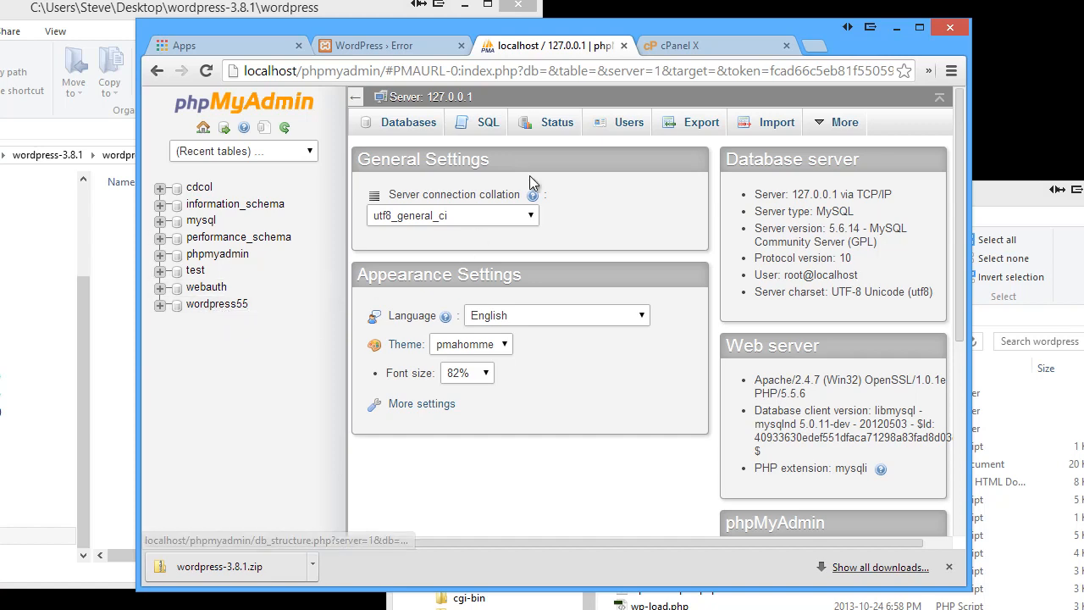
Inspect wpuser's privileges in phpMyAdmin's Users list, then return to the WordPress error page
{"action": "left_click", "coordinate": [629, 123]}
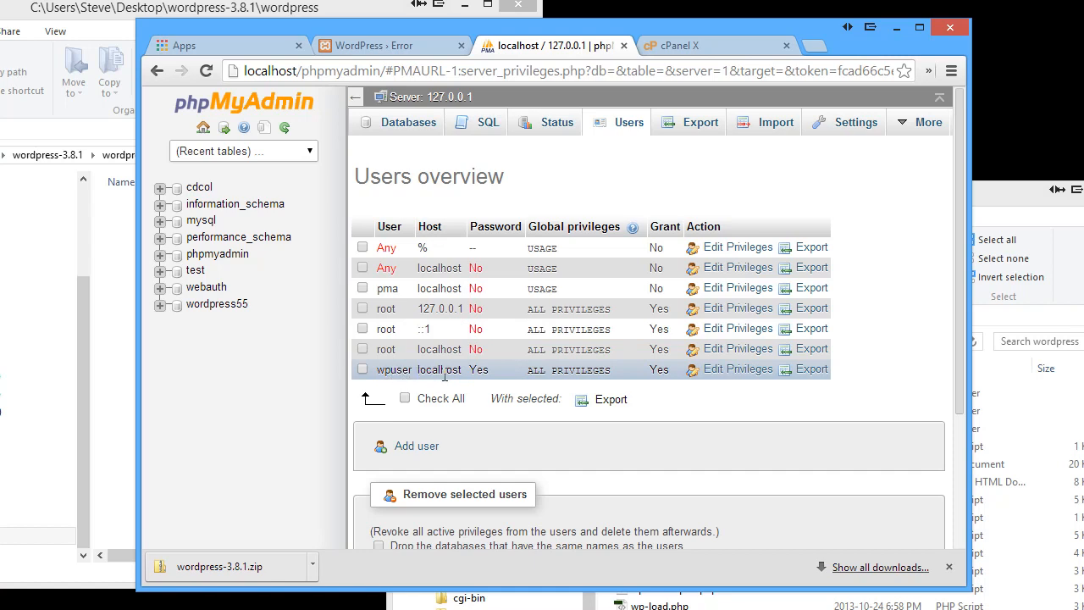
{"action": "left_click", "coordinate": [714, 373]}
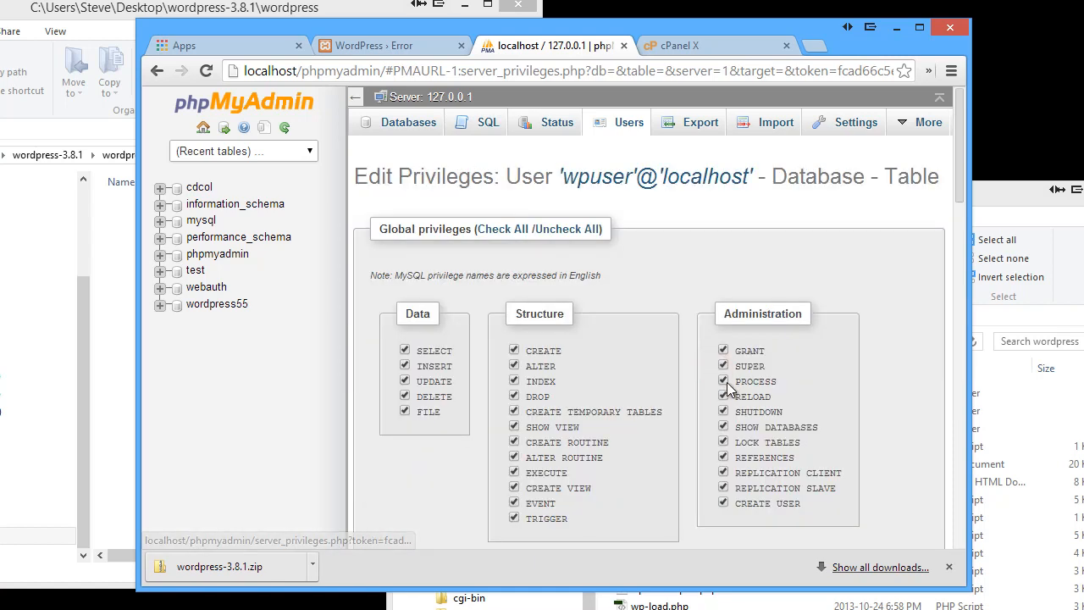
{"action": "scroll", "coordinate": [664, 362], "scroll_direction": "down", "scroll_amount": 3}
{"action": "scroll", "coordinate": [588, 337], "scroll_direction": "down", "scroll_amount": 3}
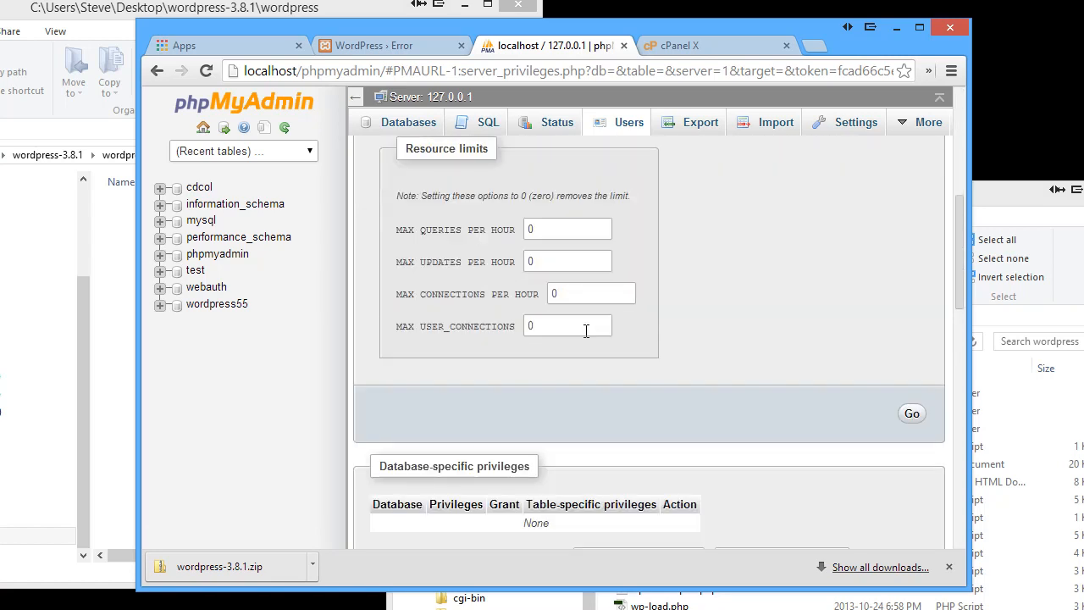
{"action": "scroll", "coordinate": [588, 337], "scroll_direction": "up", "scroll_amount": 2}
{"action": "scroll", "coordinate": [588, 338], "scroll_direction": "down", "scroll_amount": 4}
{"action": "scroll", "coordinate": [587, 337], "scroll_direction": "down", "scroll_amount": 3}
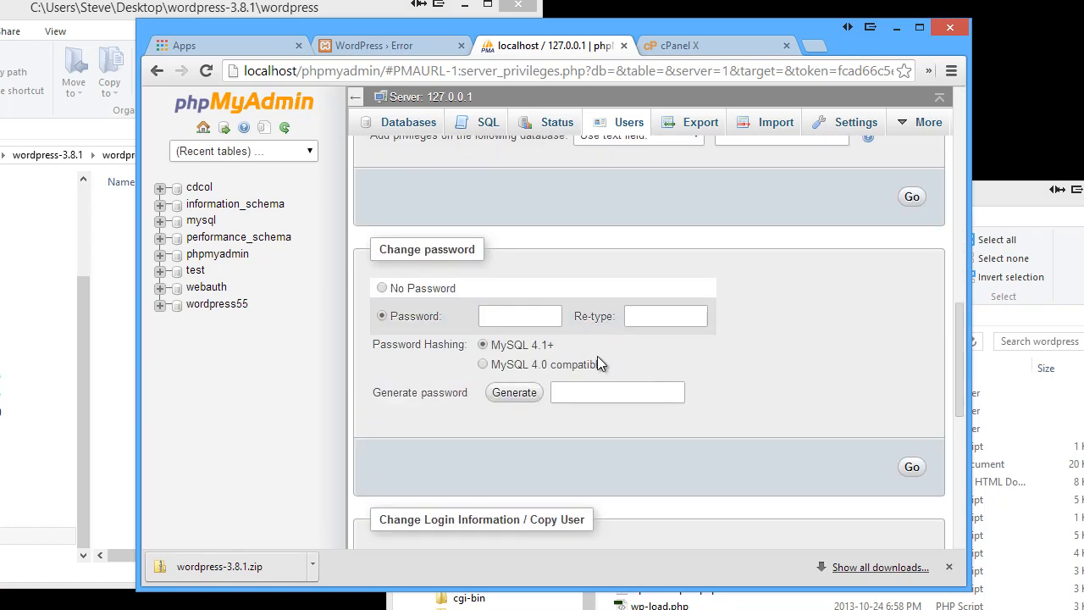
{"action": "scroll", "coordinate": [597, 360], "scroll_direction": "down", "scroll_amount": 2}
{"action": "scroll", "coordinate": [610, 364], "scroll_direction": "up", "scroll_amount": 8}
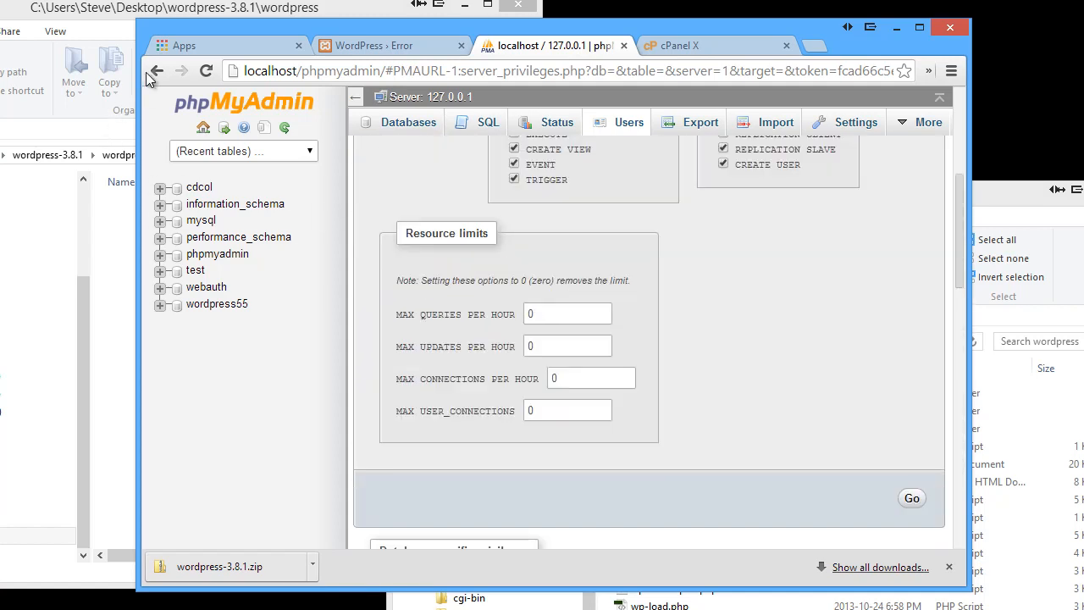
{"action": "left_click", "coordinate": [154, 71]}
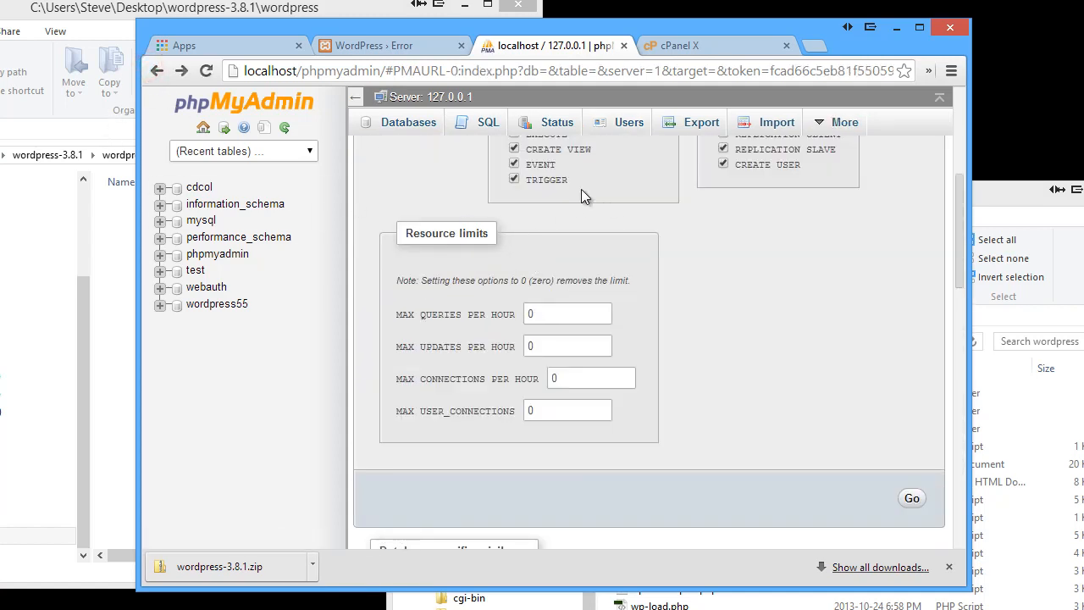
{"action": "left_click", "coordinate": [624, 122]}
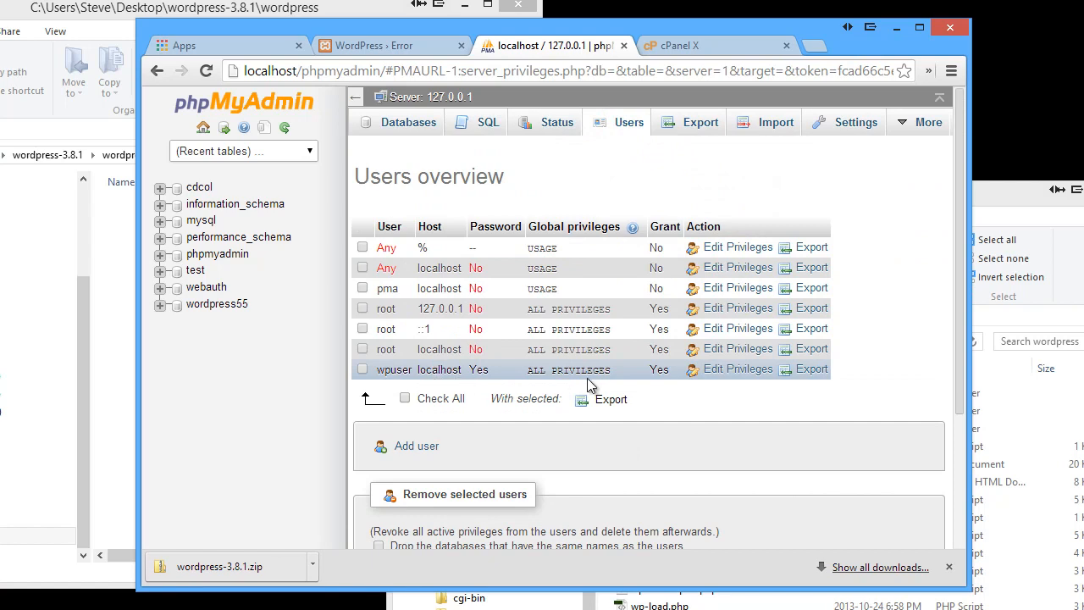
{"action": "left_click", "coordinate": [398, 45]}
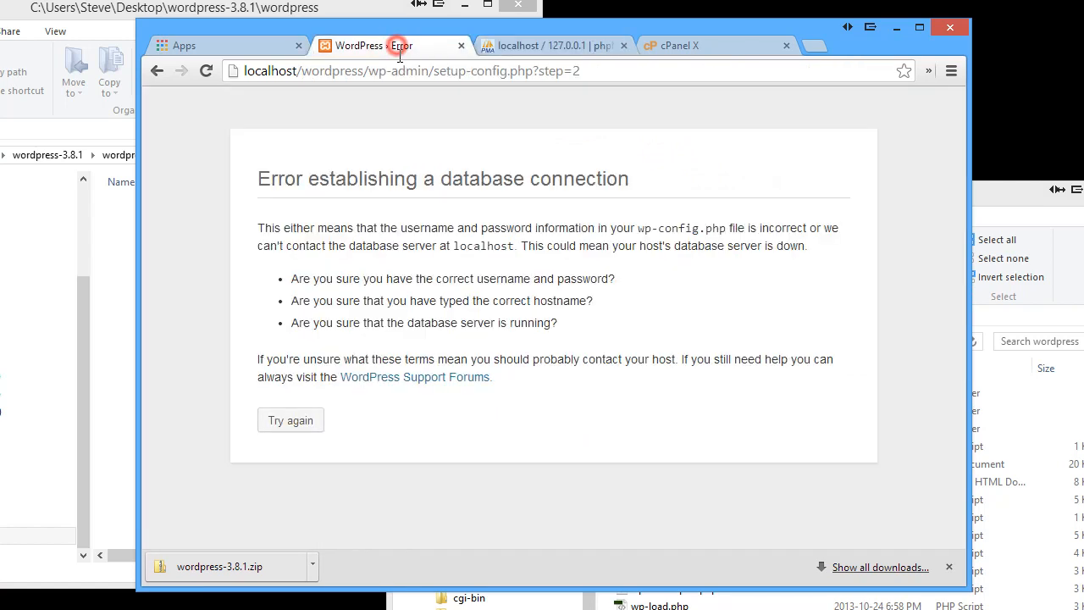
Remove the extra 3 so User Name is wpuser, resubmit, and run the install
{"action": "left_click", "coordinate": [156, 73]}
{"action": "left_click", "coordinate": [458, 269]}
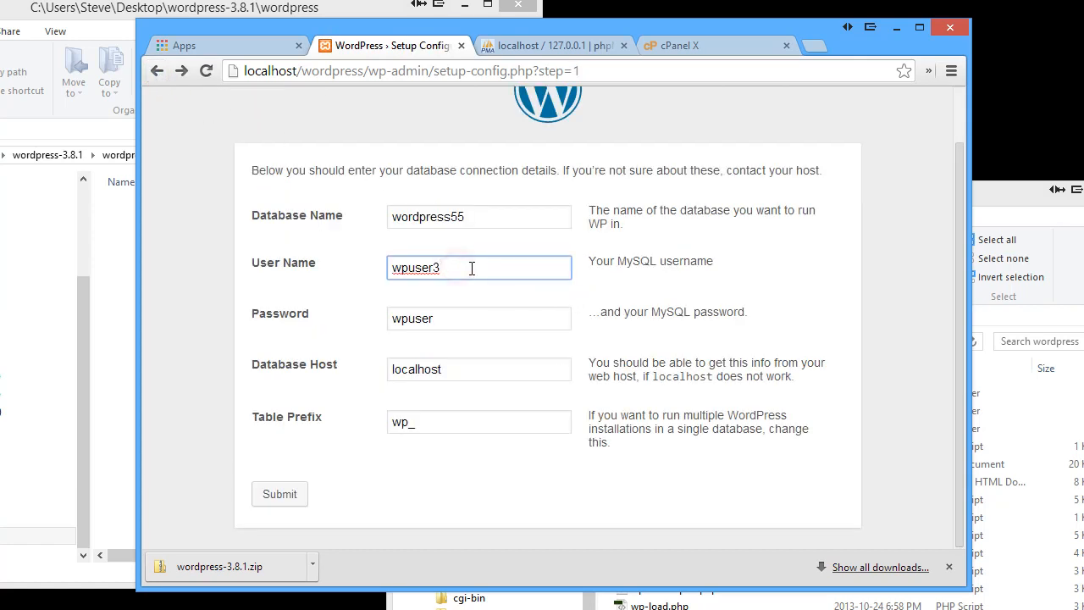
{"action": "key", "text": "BackSpace"}
{"action": "left_click", "coordinate": [481, 466]}
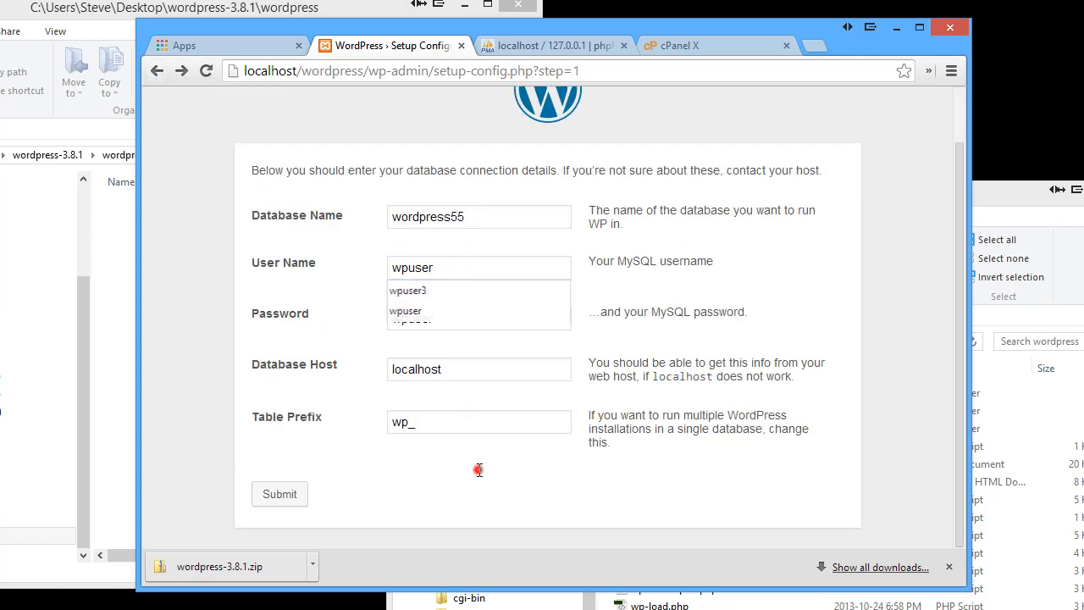
{"action": "left_click", "coordinate": [281, 496]}
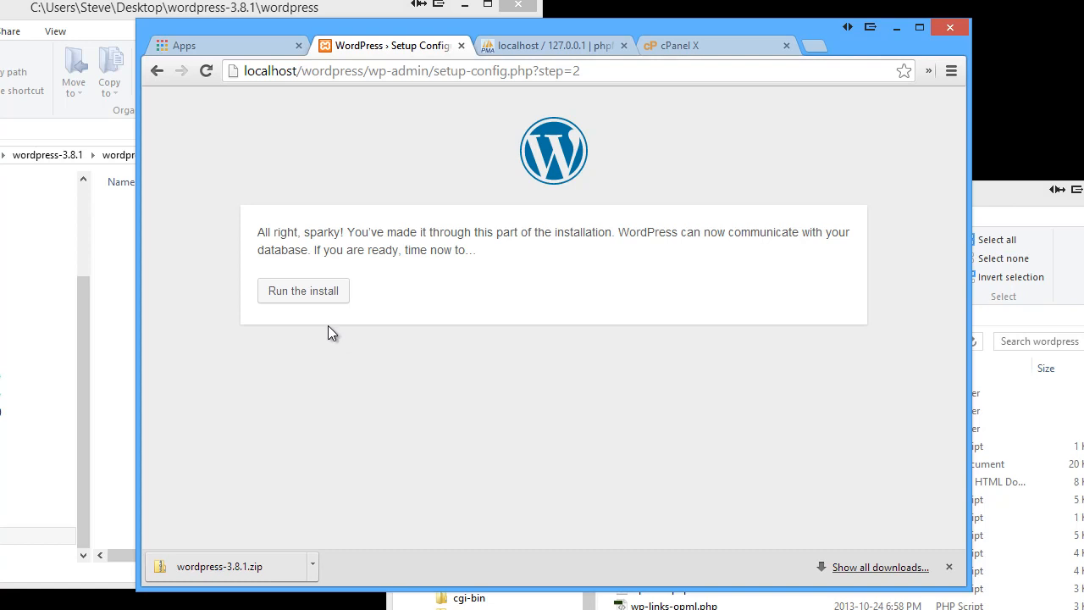
{"action": "left_click", "coordinate": [302, 290]}
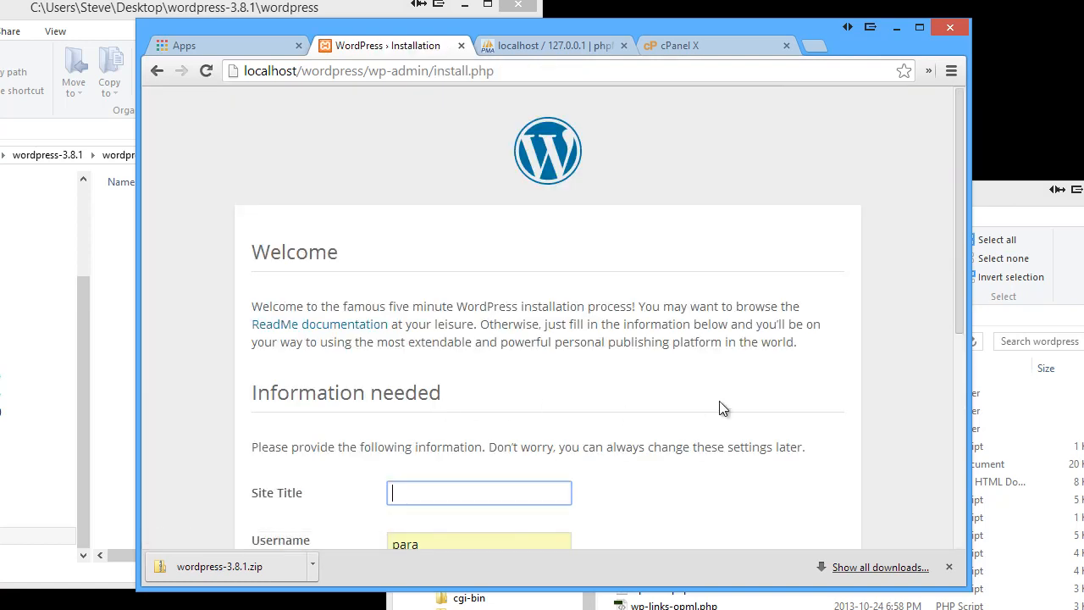
Enter site title My WordPress Site, username Admin, and the admin password twice
{"action": "scroll", "coordinate": [720, 406], "scroll_direction": "down", "scroll_amount": 3}
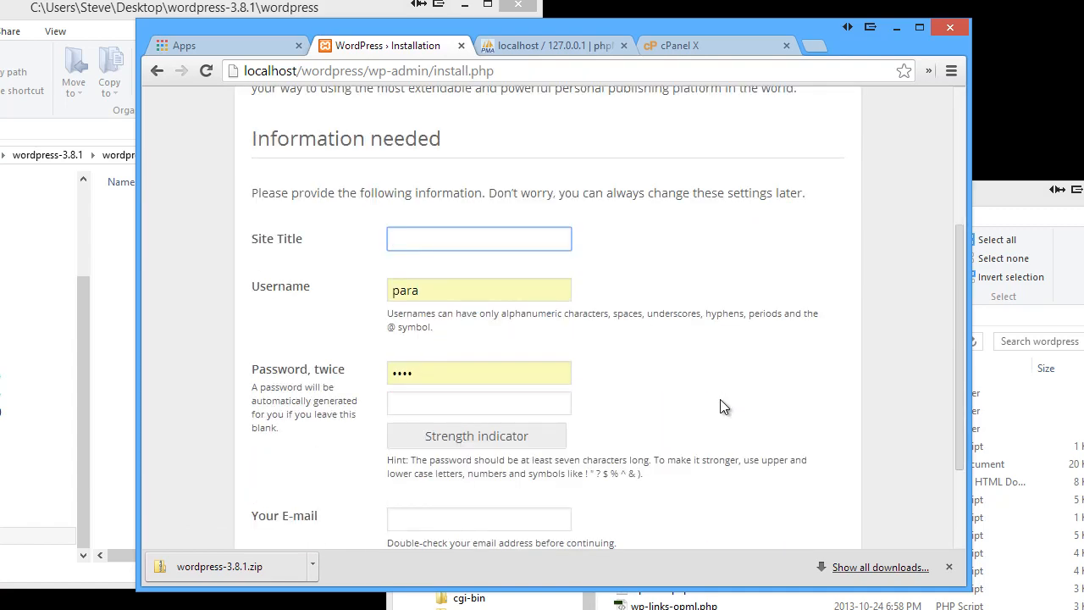
{"action": "type", "text": "My WordPress Site"}
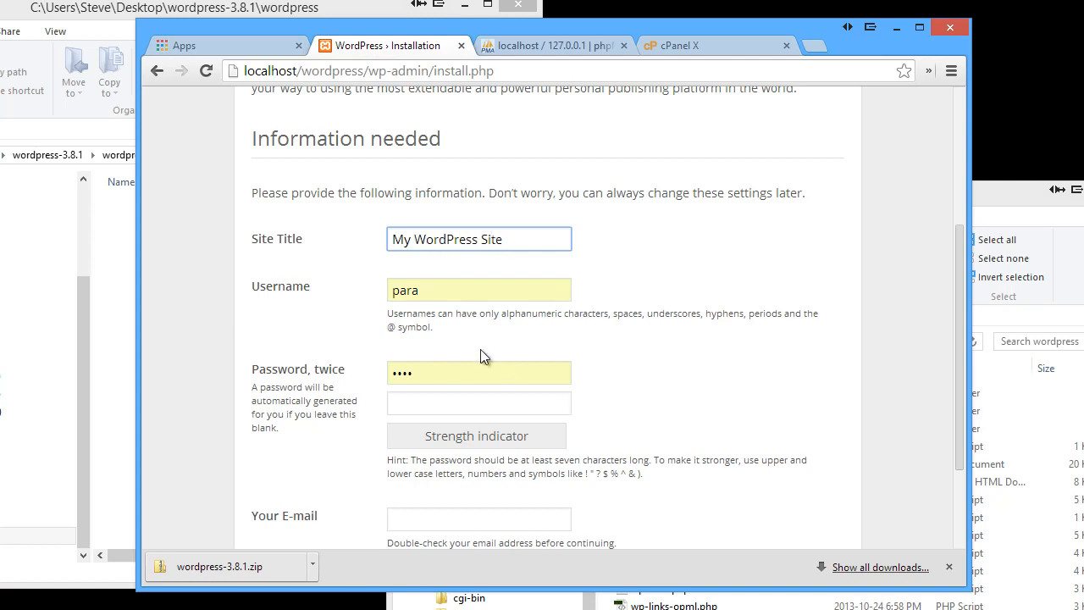
{"action": "double_click", "coordinate": [443, 291]}
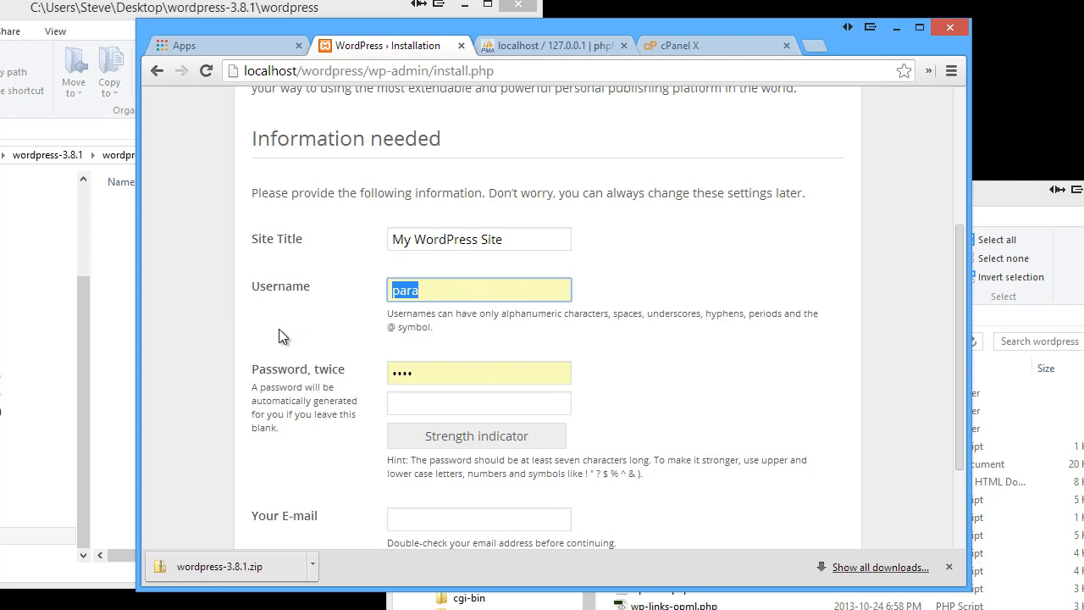
{"action": "type", "text": "Admin"}
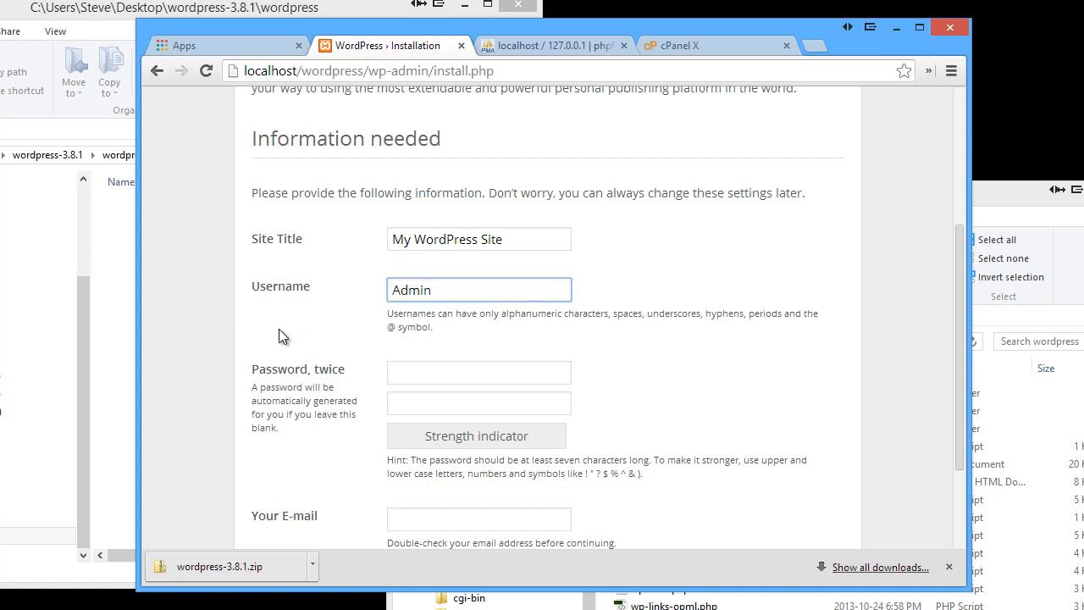
{"action": "left_click", "coordinate": [425, 374]}
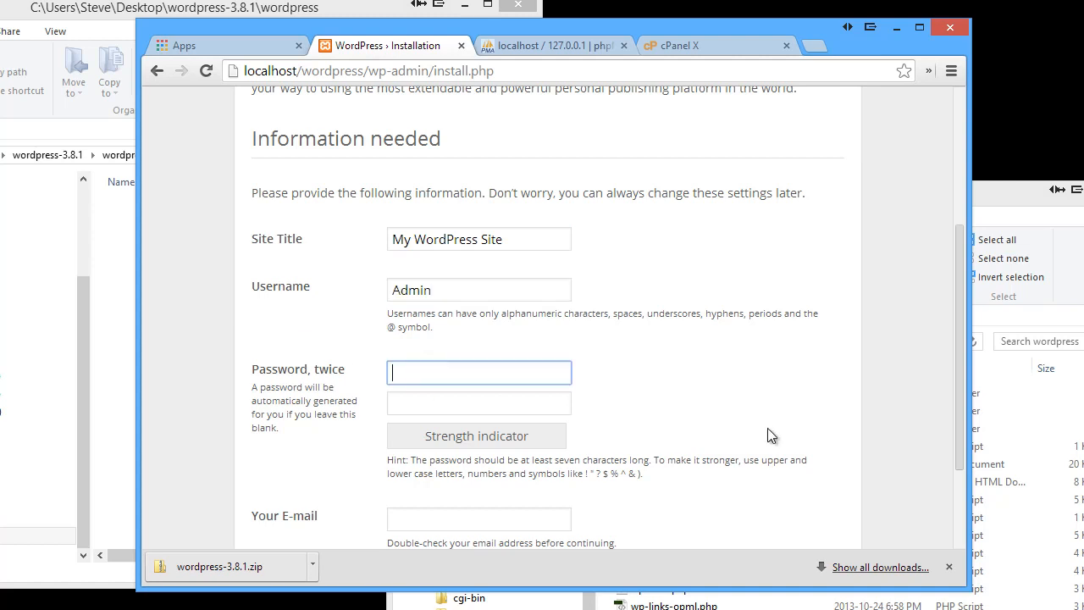
{"action": "type", "text": "123456"}
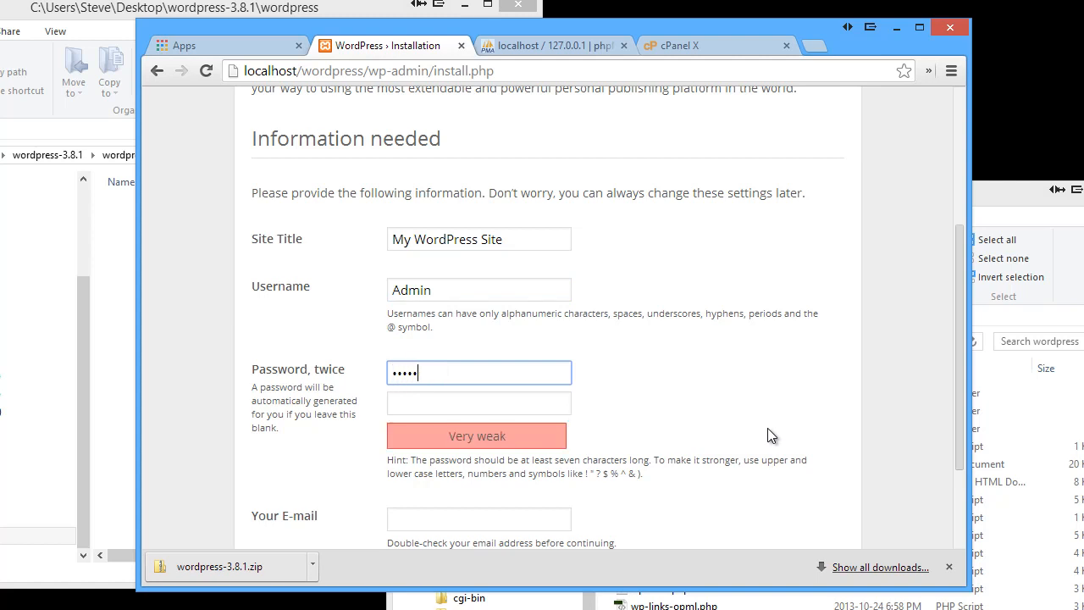
{"action": "key", "text": "Tab"}
{"action": "type", "text": "1234"}
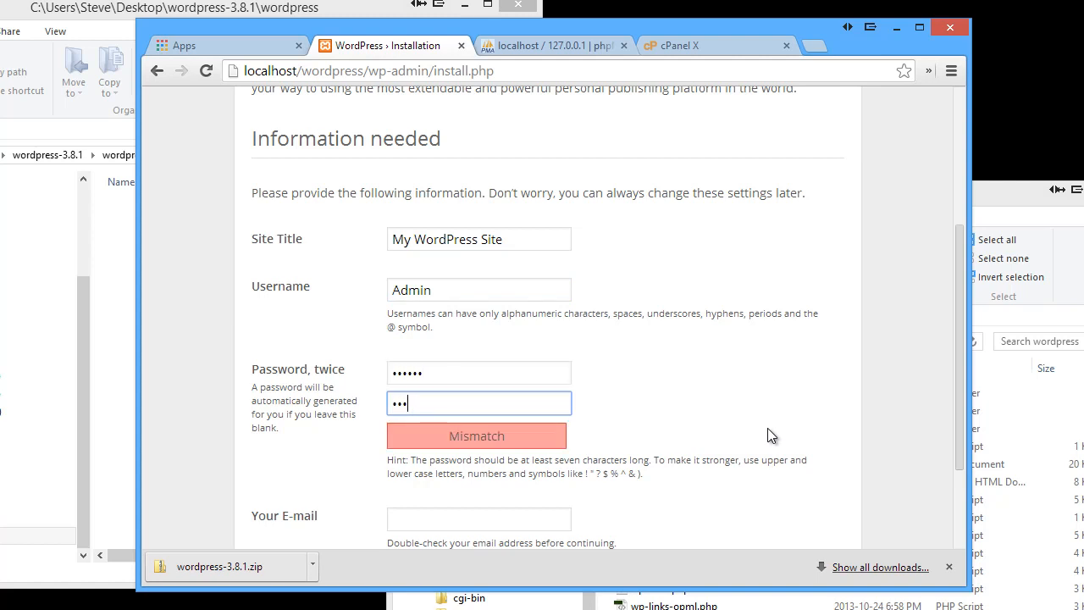
{"action": "type", "text": "56"}
{"action": "left_click", "coordinate": [642, 380]}
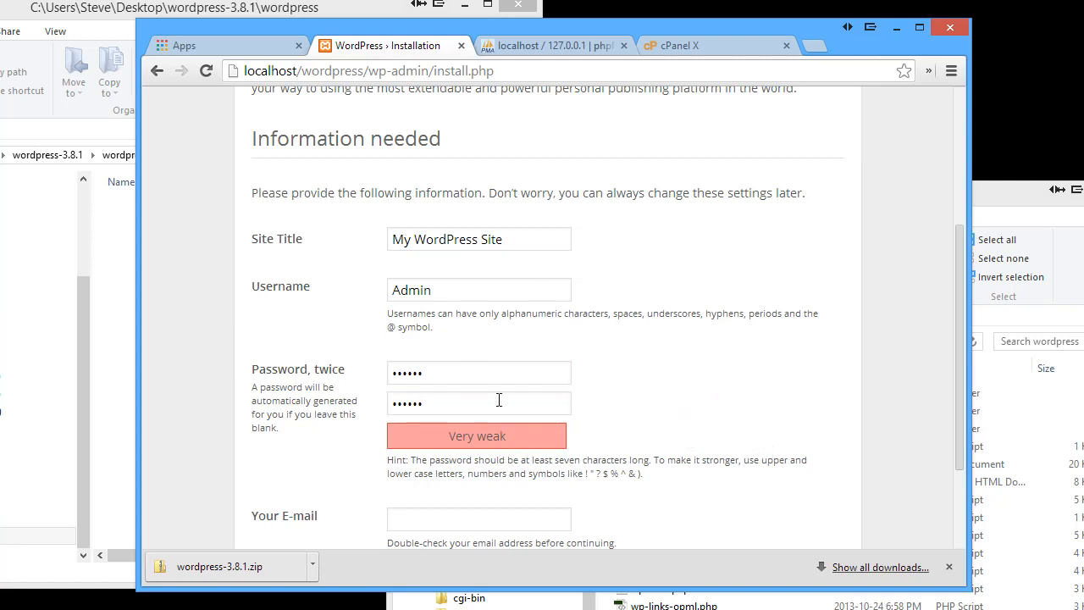
Fill in the admin e-mail from a saved suggestion and install WordPress
{"action": "scroll", "coordinate": [701, 404], "scroll_direction": "down", "scroll_amount": 3}
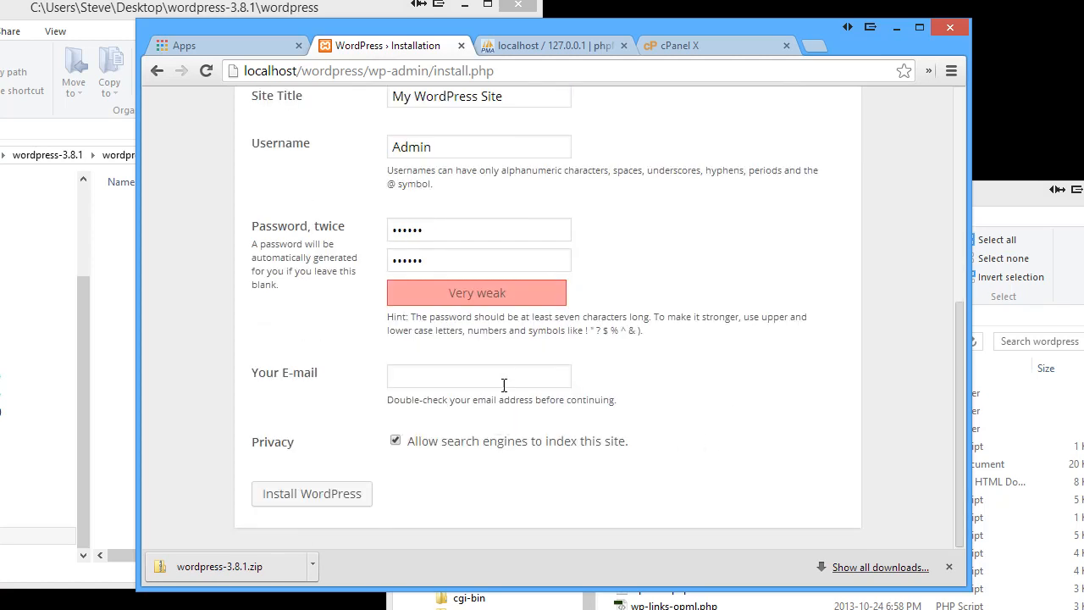
{"action": "left_click", "coordinate": [504, 379]}
{"action": "type", "text": "dig"}
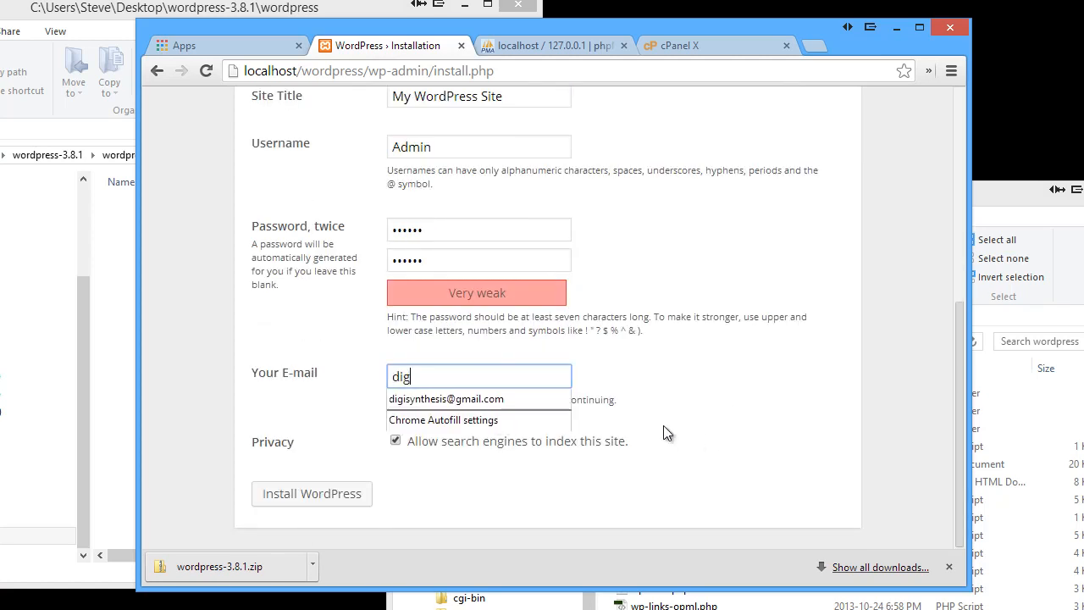
{"action": "type", "text": "i"}
{"action": "key", "text": "Down"}
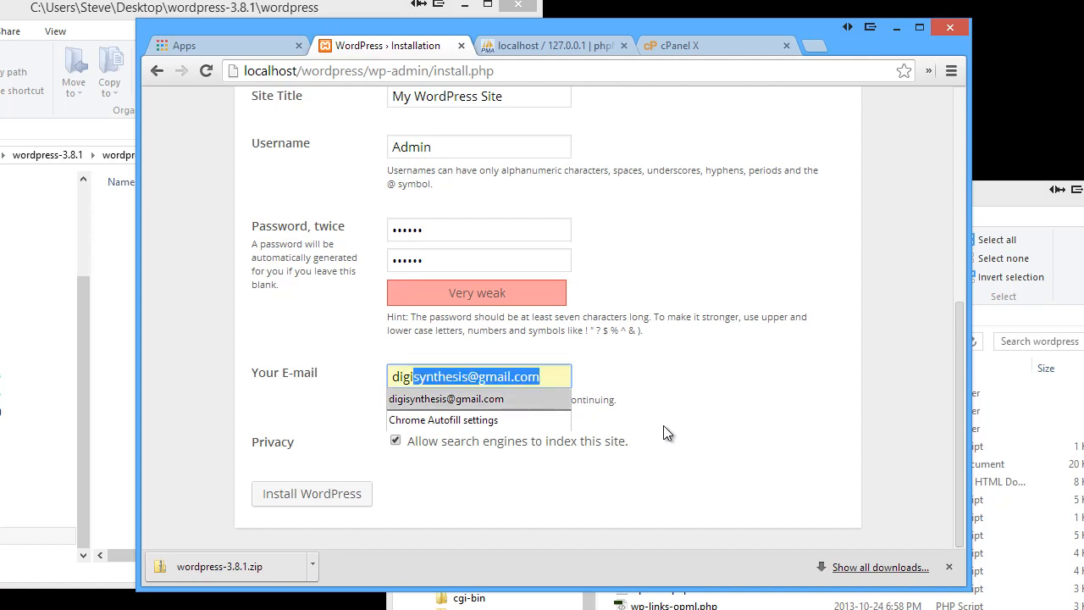
{"action": "key", "text": "Return"}
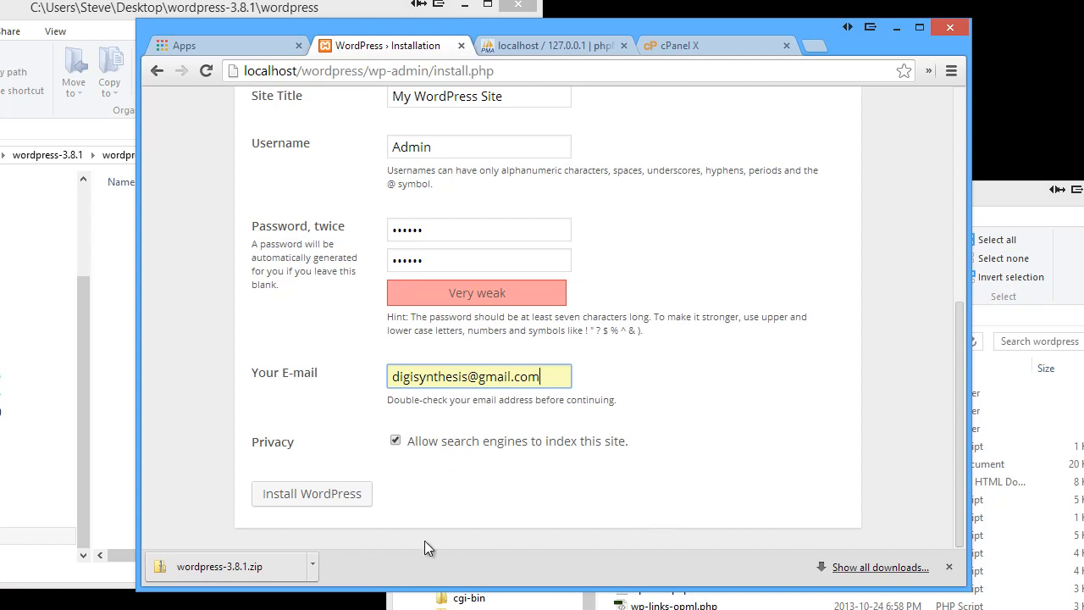
{"action": "left_click", "coordinate": [308, 499]}
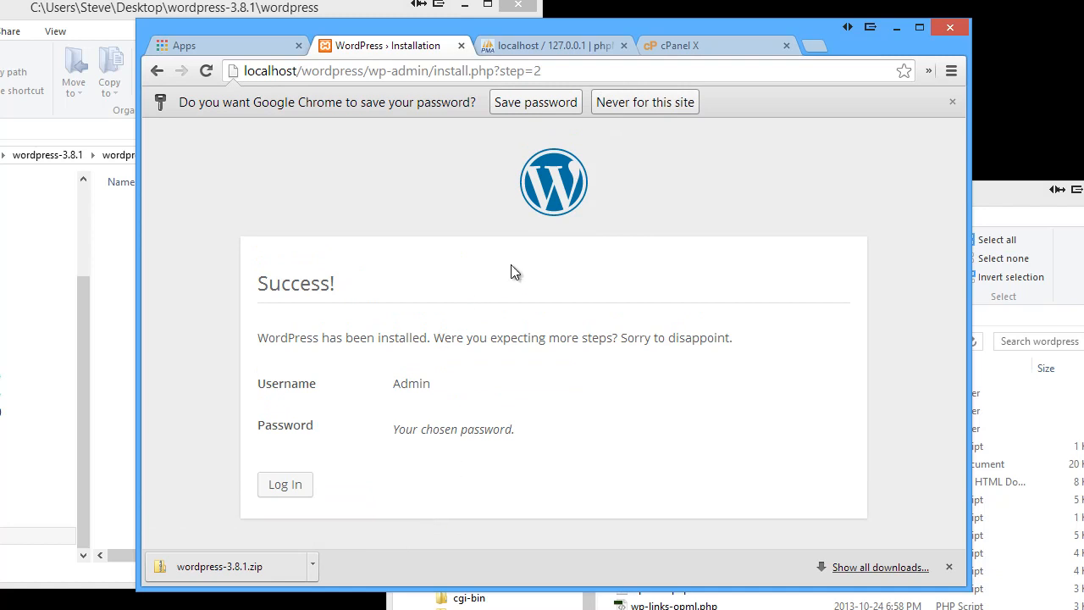
Let Chrome save the Admin password, then continue from the Success page to the login page
{"action": "left_click", "coordinate": [546, 102]}
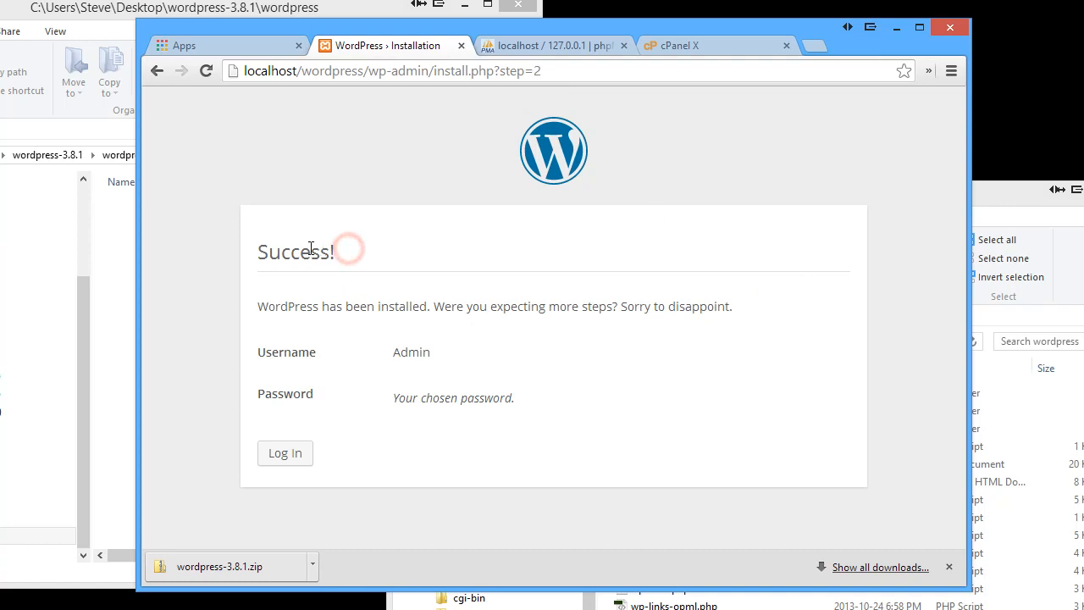
{"action": "double_click", "coordinate": [347, 248]}
{"action": "left_click", "coordinate": [405, 257]}
{"action": "left_click", "coordinate": [299, 457]}
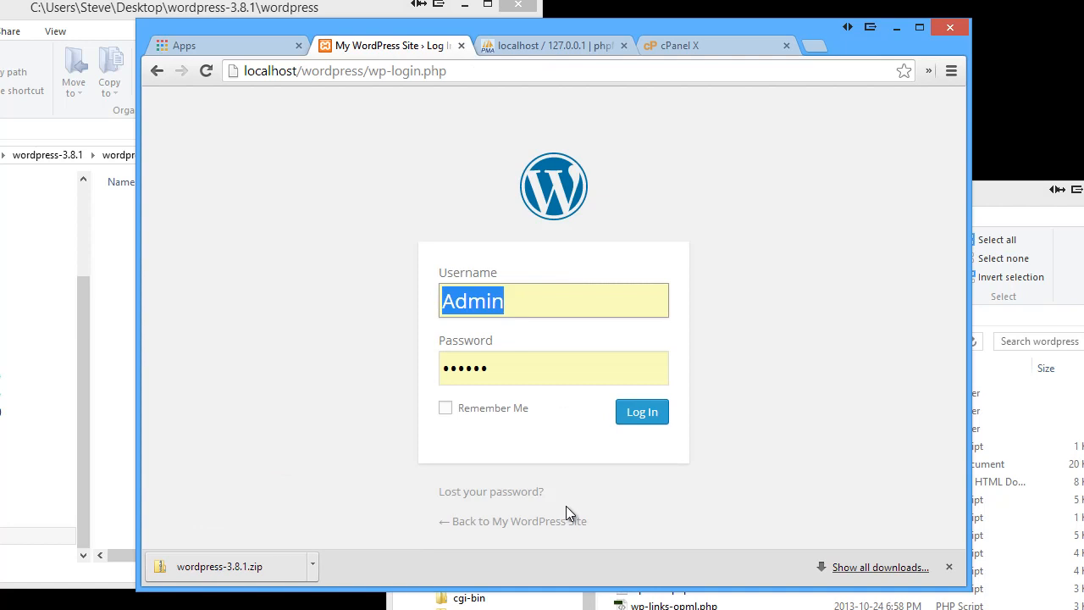
Log in as Admin, enlarge the browser window, and view the localhost/wordpress front page
{"action": "left_click", "coordinate": [642, 412]}
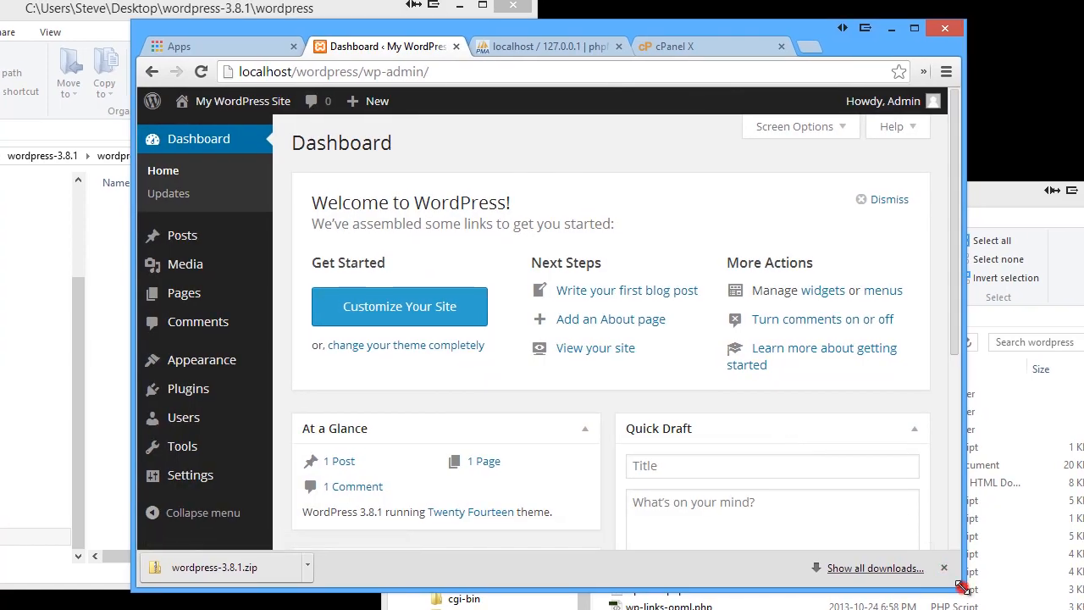
{"action": "left_click_drag", "start_coordinate": [963, 587], "coordinate": [1083, 609]}
{"action": "left_click", "coordinate": [239, 102]}
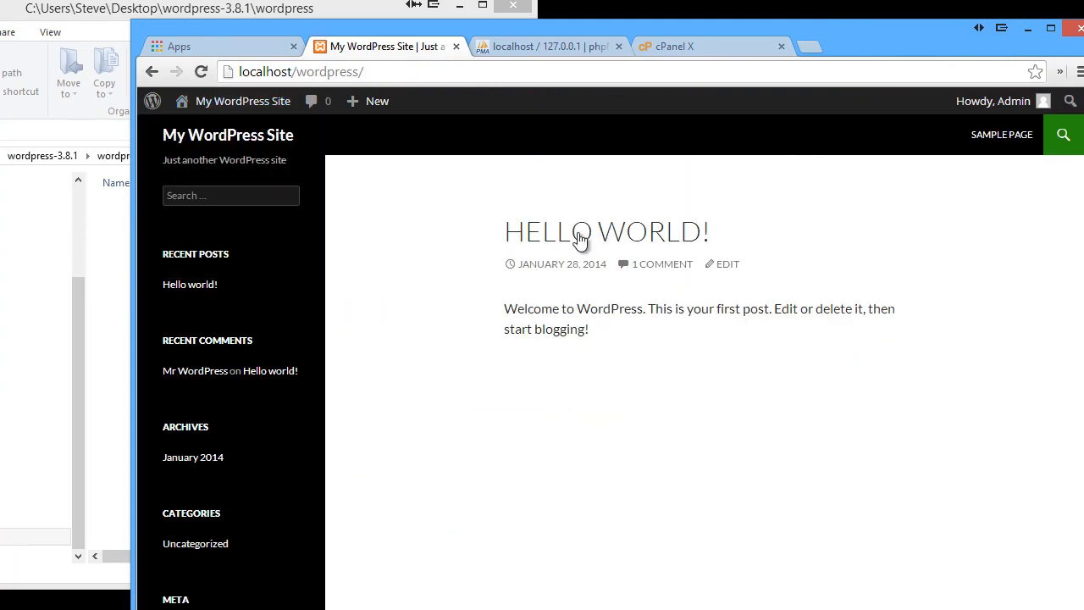
{"action": "left_click", "coordinate": [1064, 144]}
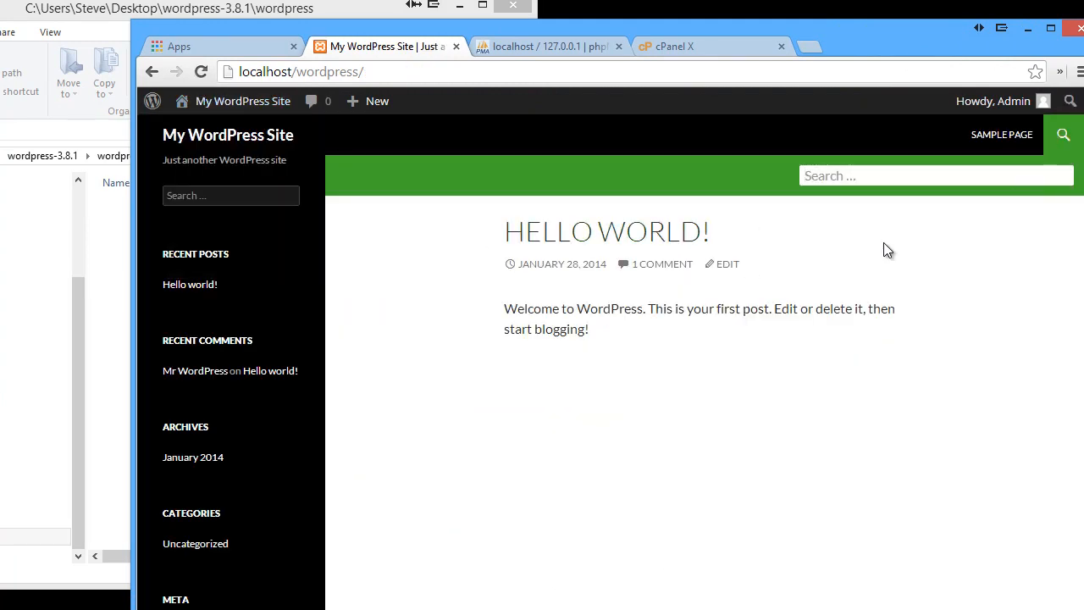
{"action": "left_click", "coordinate": [266, 72]}
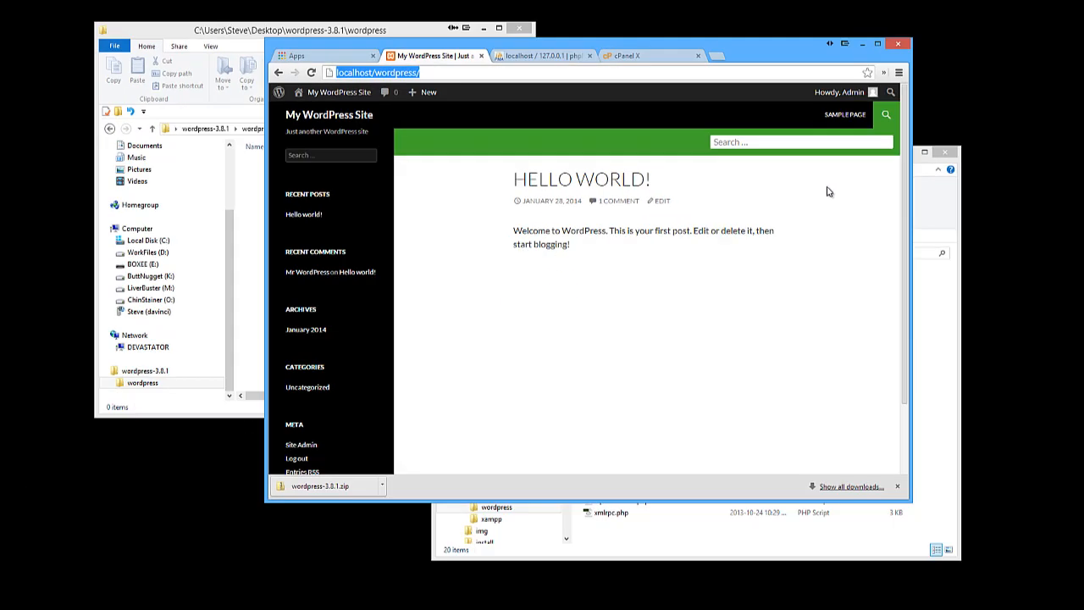